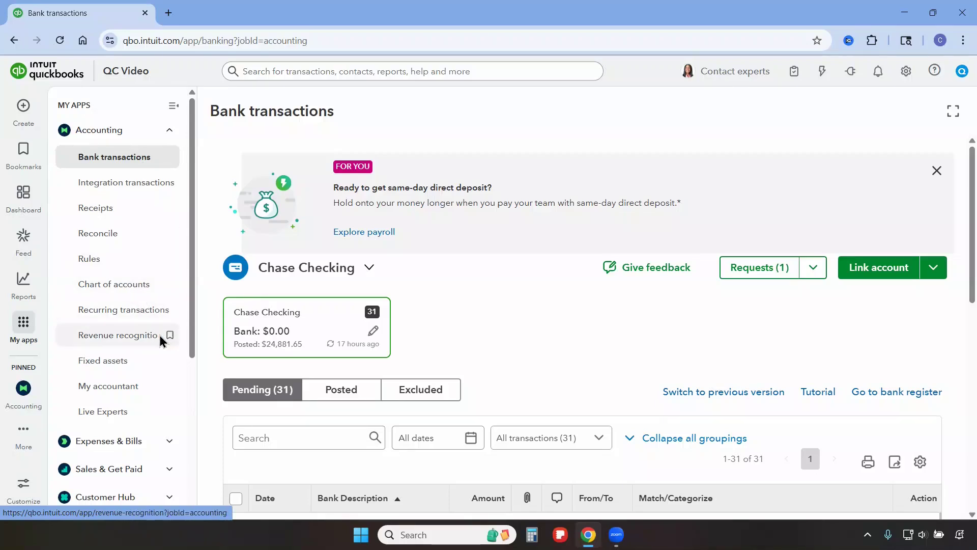
Expand the Expenses & Bills and Sales & Get Paid apps to browse their pages on the way to Customer Hub
scroll(160, 338, "down", 4)
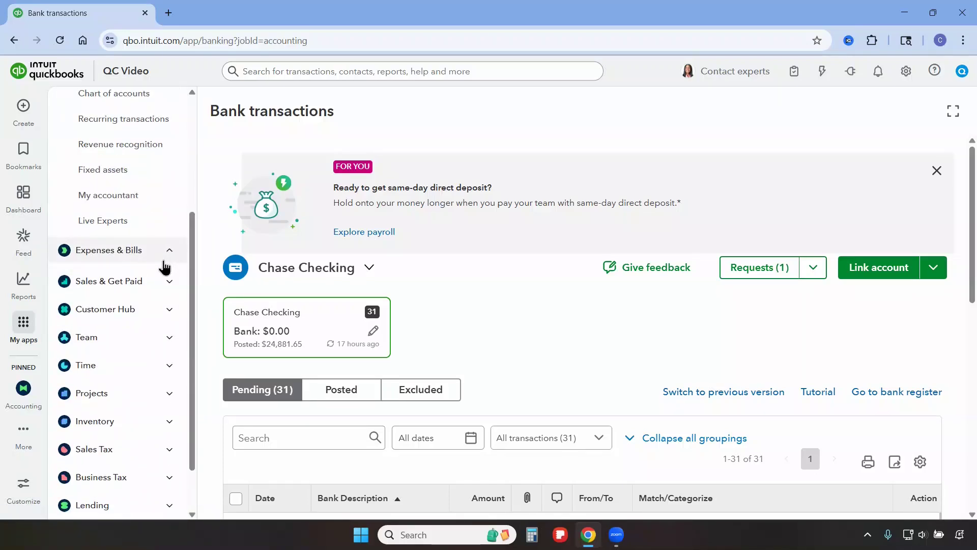
left_click(167, 260)
scroll(170, 312, "down", 1)
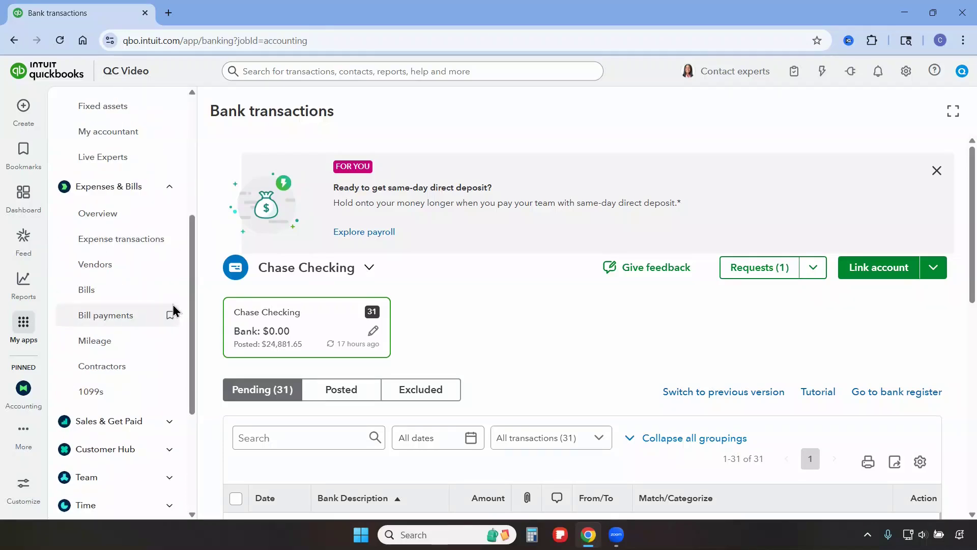
left_click(161, 432)
scroll(160, 437, "down", 3)
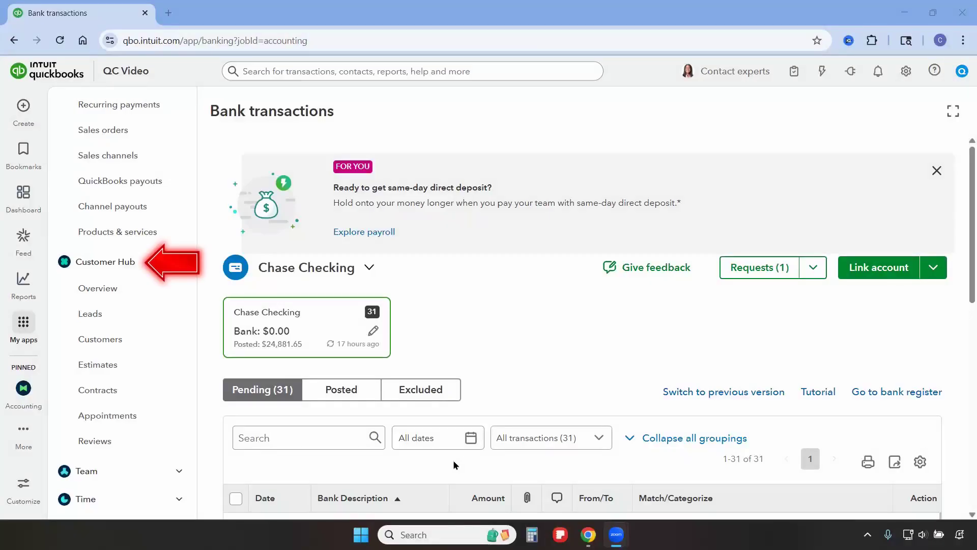
Open the Leads page in Customer Hub, view the blank Add Lead form and close it without saving
left_click(106, 323)
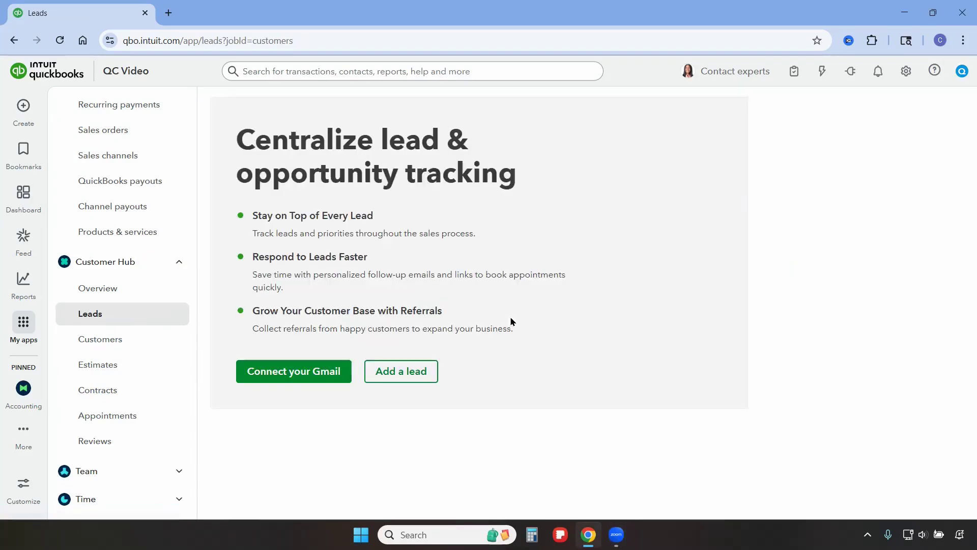
left_click(419, 374)
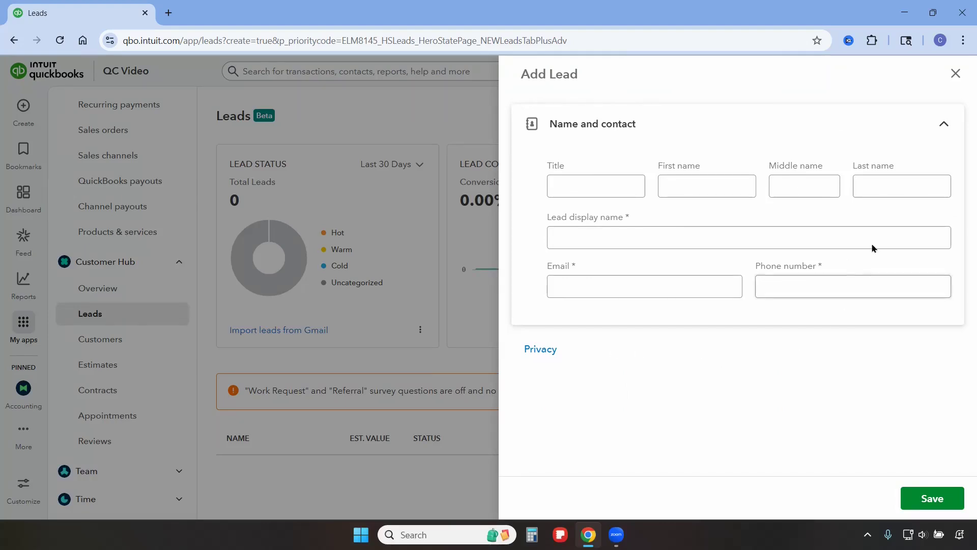
left_click(956, 73)
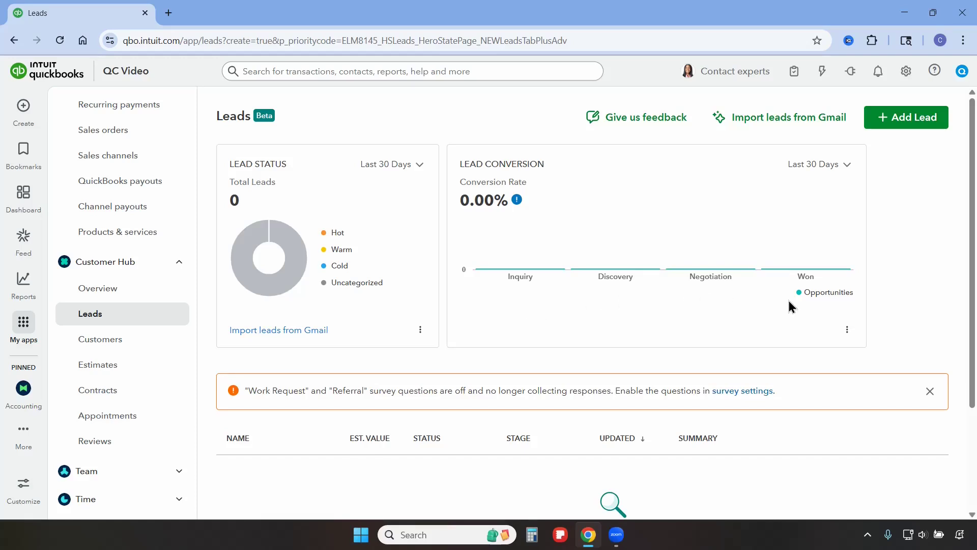
Open the Appointments page's availability settings and examine the time zone and the general weekly hours
left_click(129, 417)
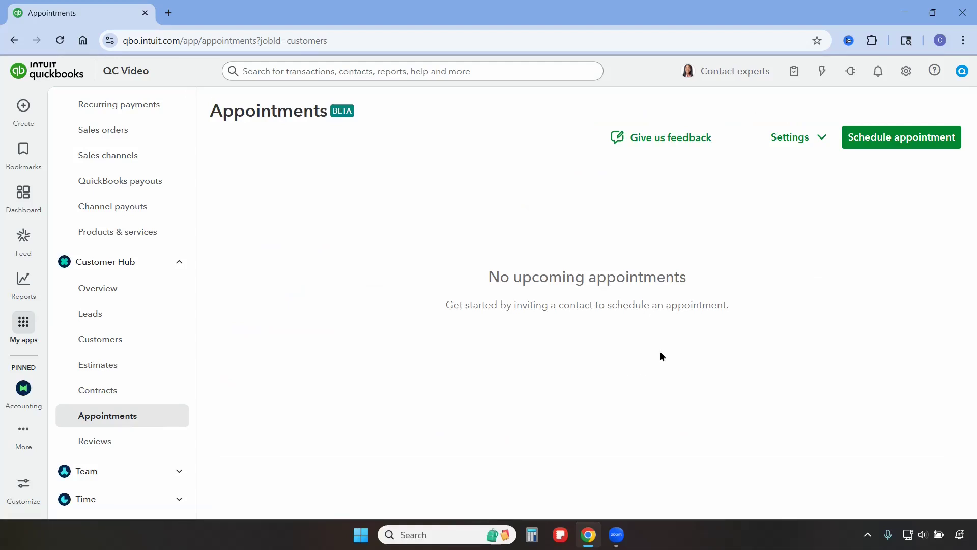
left_click(797, 139)
left_click(785, 163)
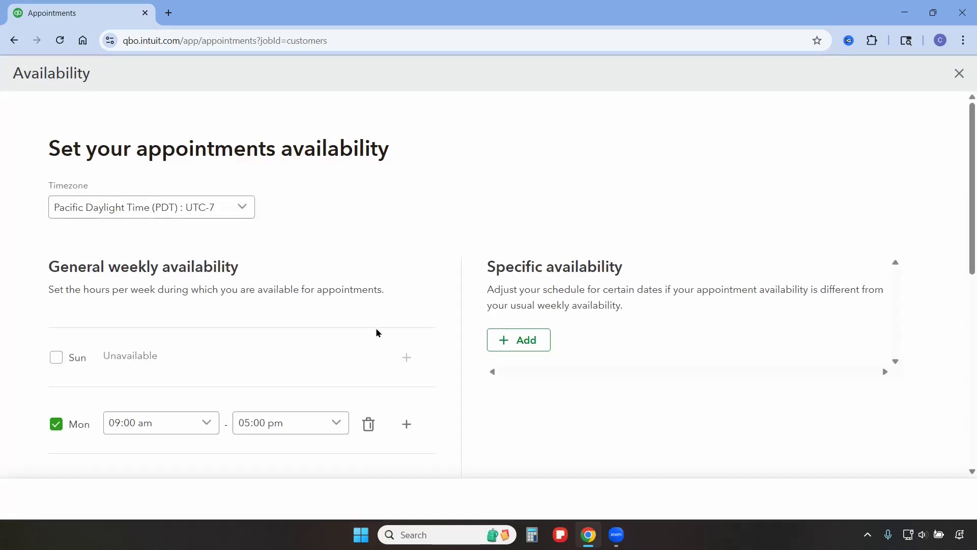
scroll(376, 333, "down", 5)
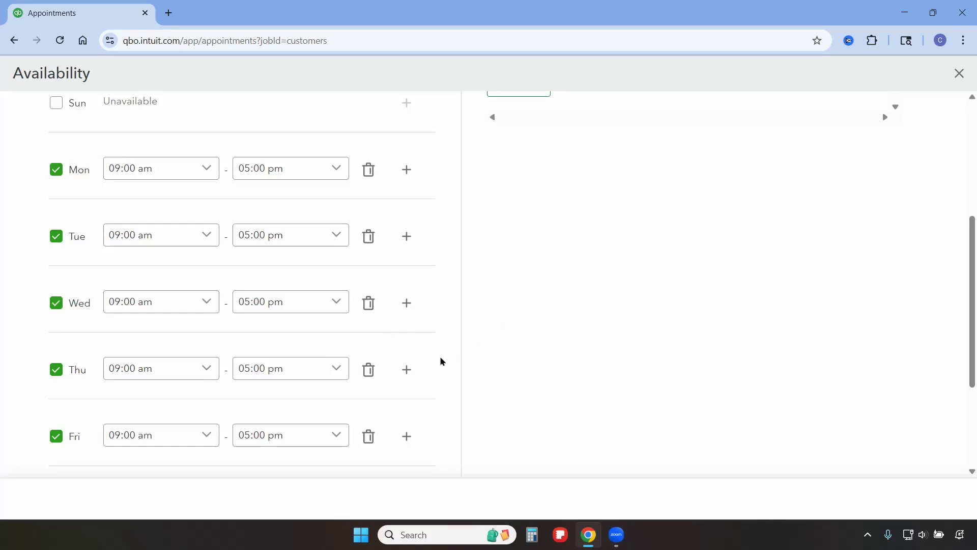
scroll(427, 368, "up", 4)
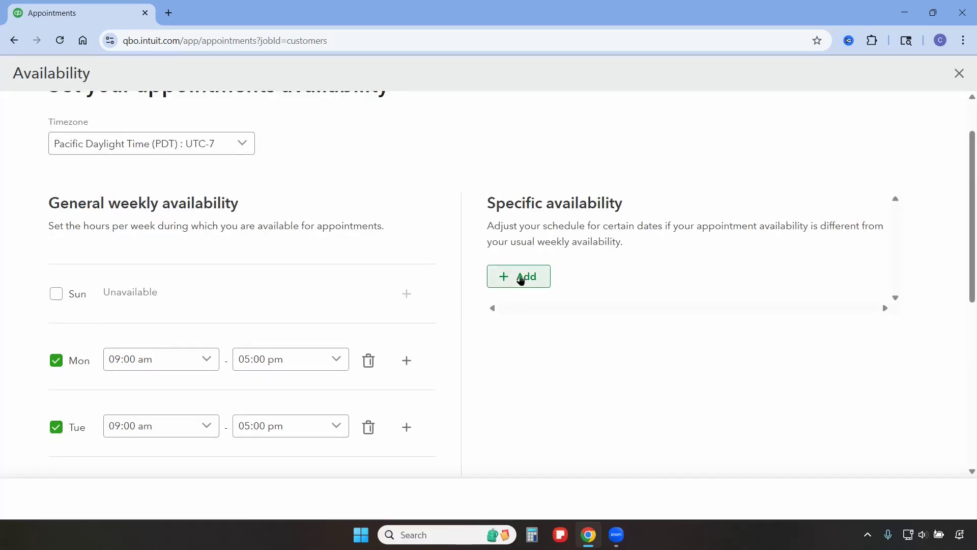
View the date-specific availability options, then close them and the availability settings without changes
left_click(520, 279)
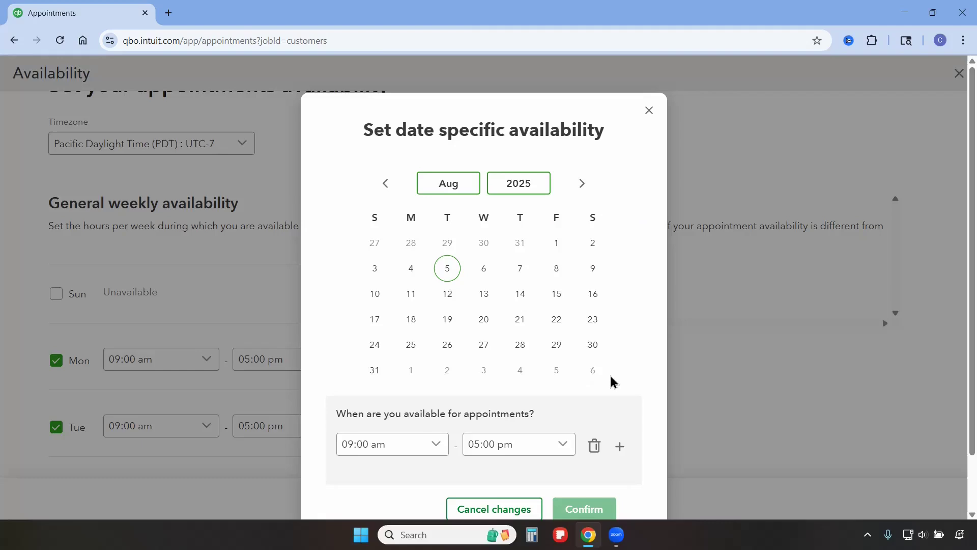
scroll(613, 380, "down", 1)
scroll(611, 380, "up", 1)
left_click(648, 112)
left_click(959, 73)
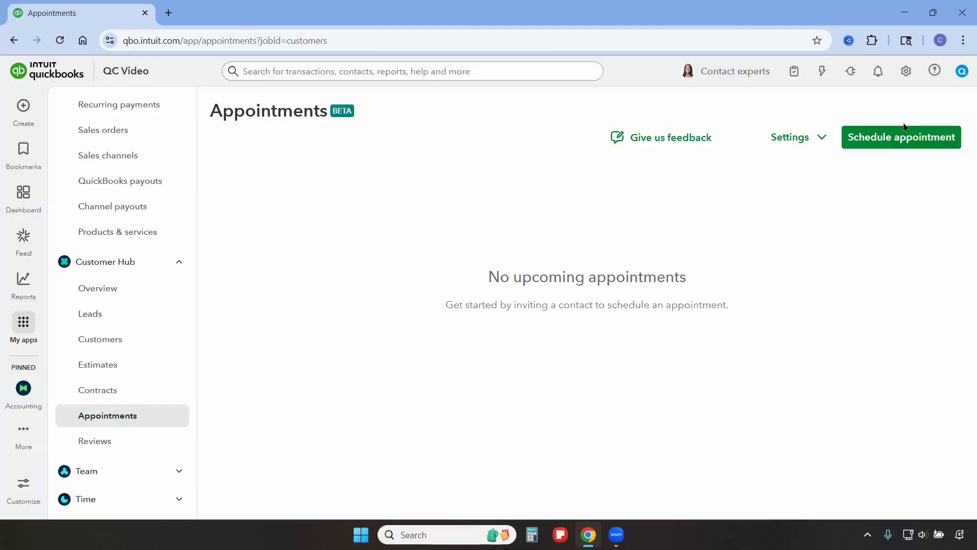
Start an invitation to schedule an appointment for the first listed customer, then cancel it without sending
left_click(906, 143)
left_click(466, 257)
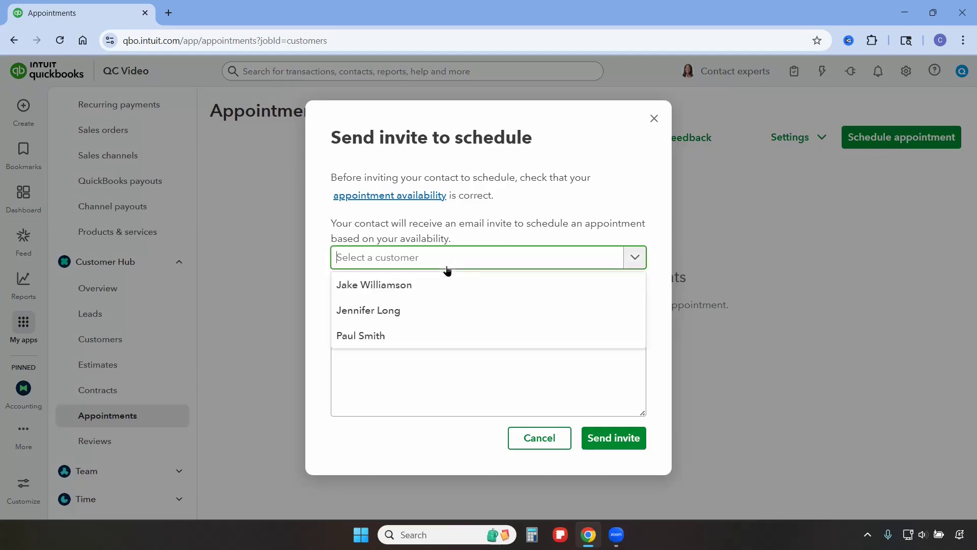
left_click(434, 284)
scroll(464, 400, "down", 2)
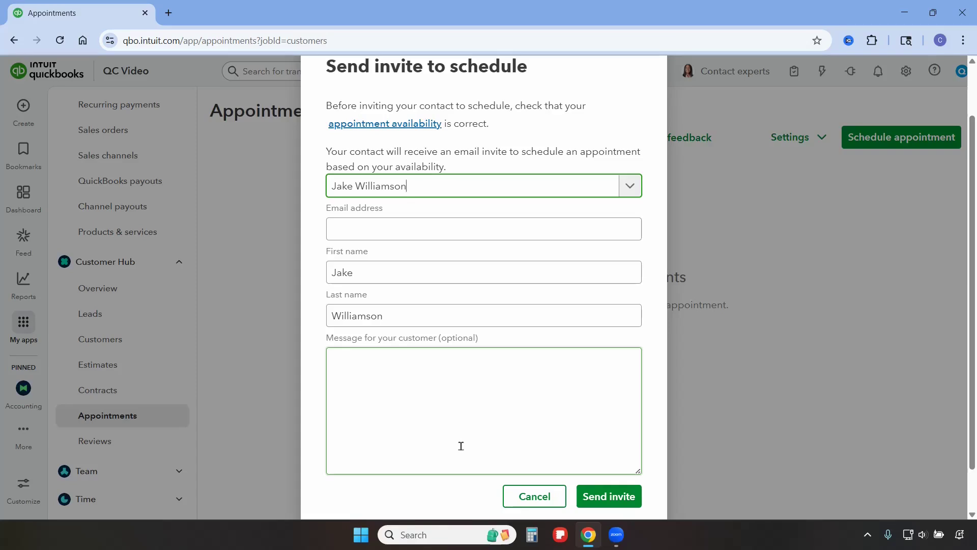
left_click(546, 498)
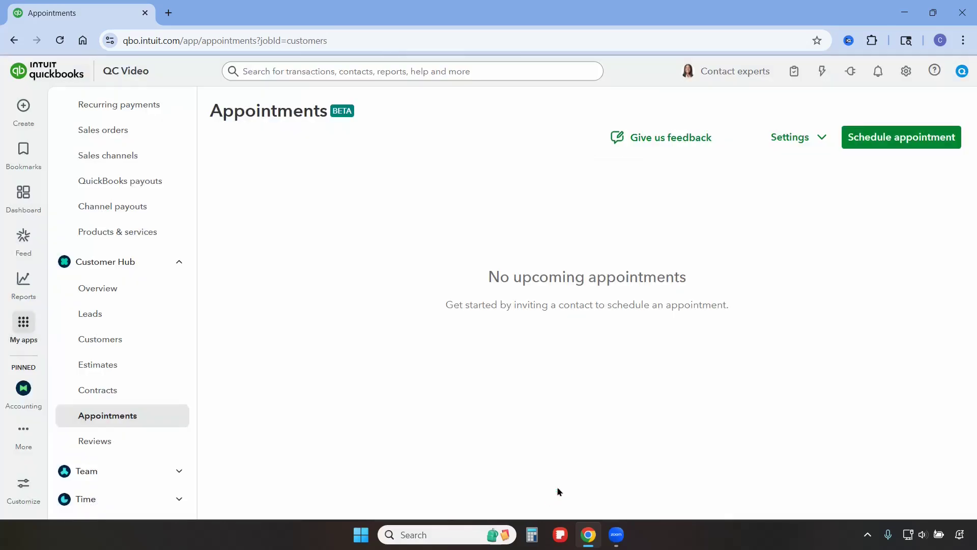
Open the calendar connection management from the Appointments settings
left_click(817, 139)
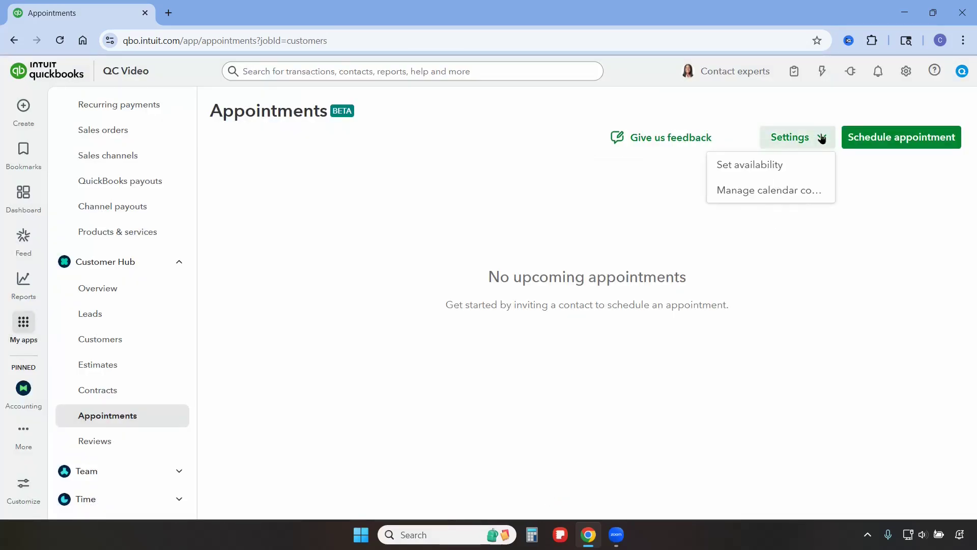
left_click(785, 198)
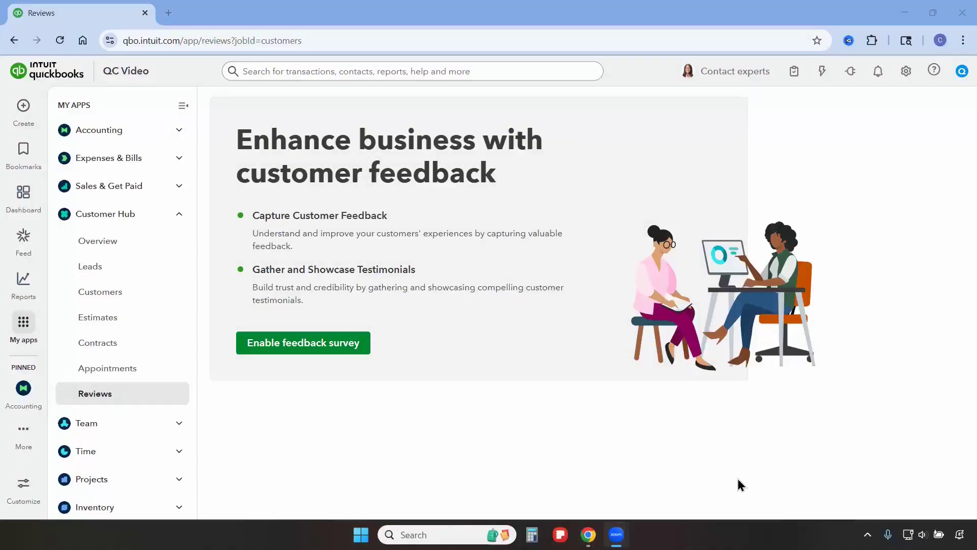
Open the Post-invoice/Feedback survey section for editing in the Sales part of the account settings
left_click(906, 70)
left_click(445, 147)
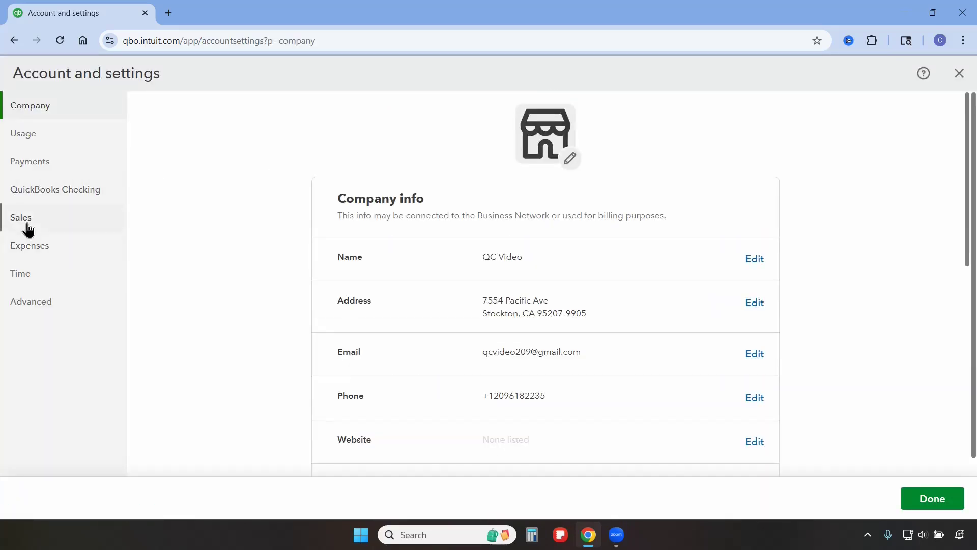
left_click(26, 228)
scroll(562, 340, "down", 7)
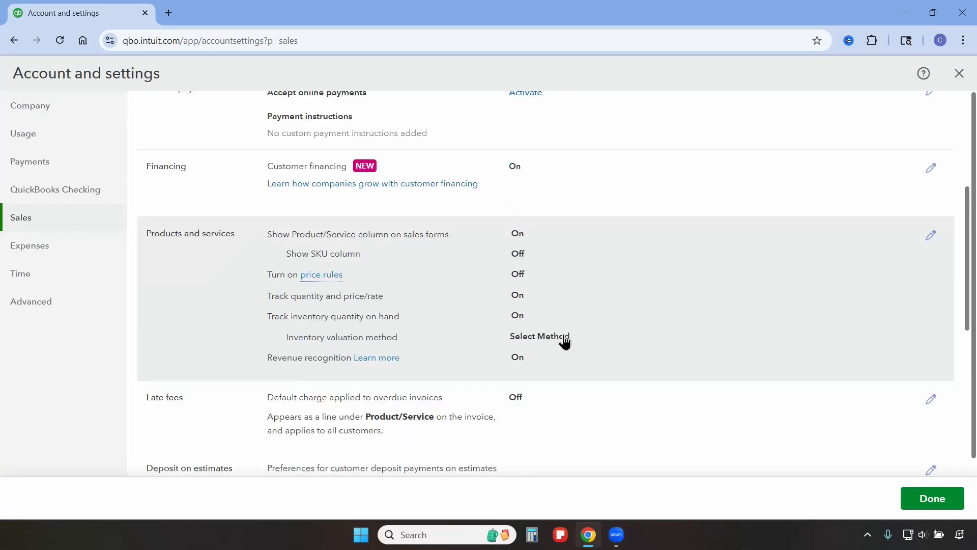
scroll(565, 341, "down", 3)
scroll(509, 331, "down", 1)
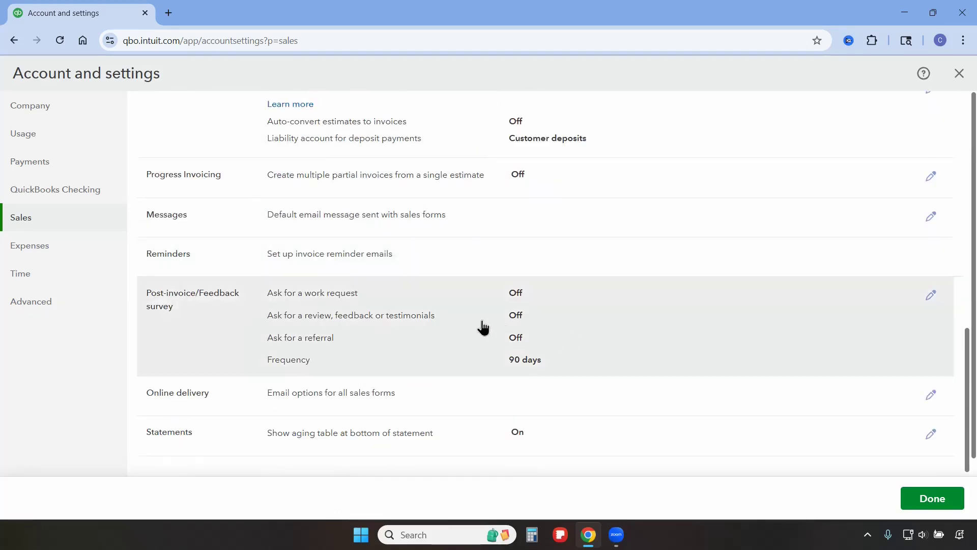
left_click(931, 297)
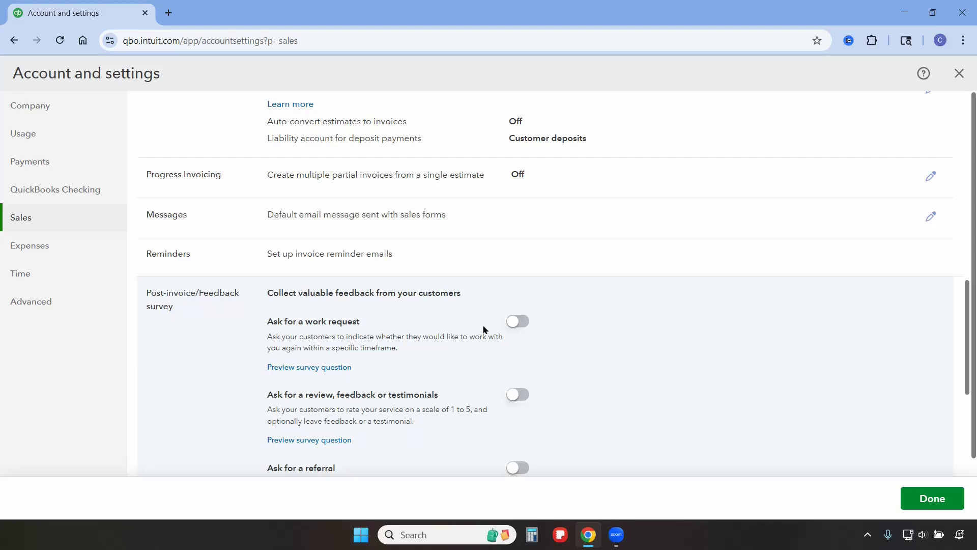
Enable the survey's work request, review/feedback/testimonials and referral questions, and open the survey frequency choices
left_click(526, 324)
scroll(568, 348, "down", 3)
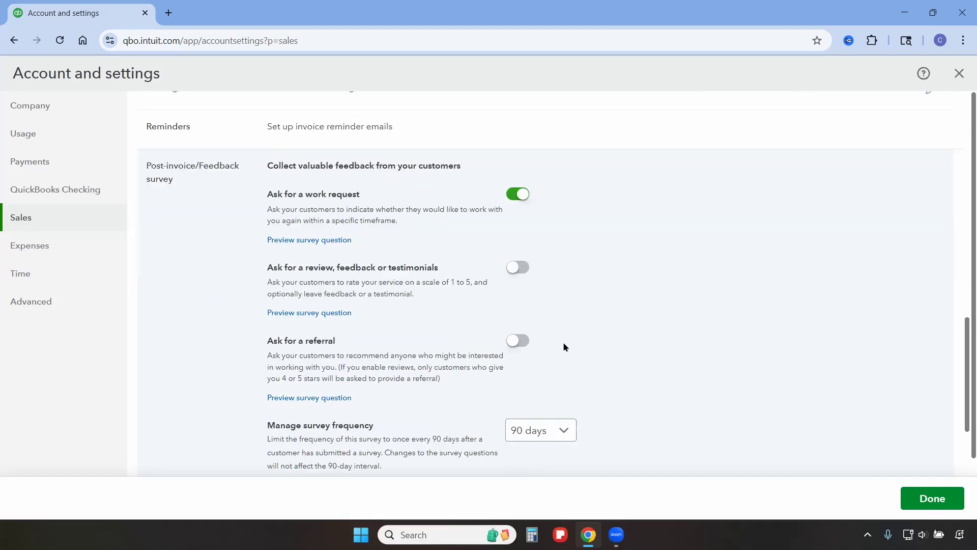
left_click(518, 268)
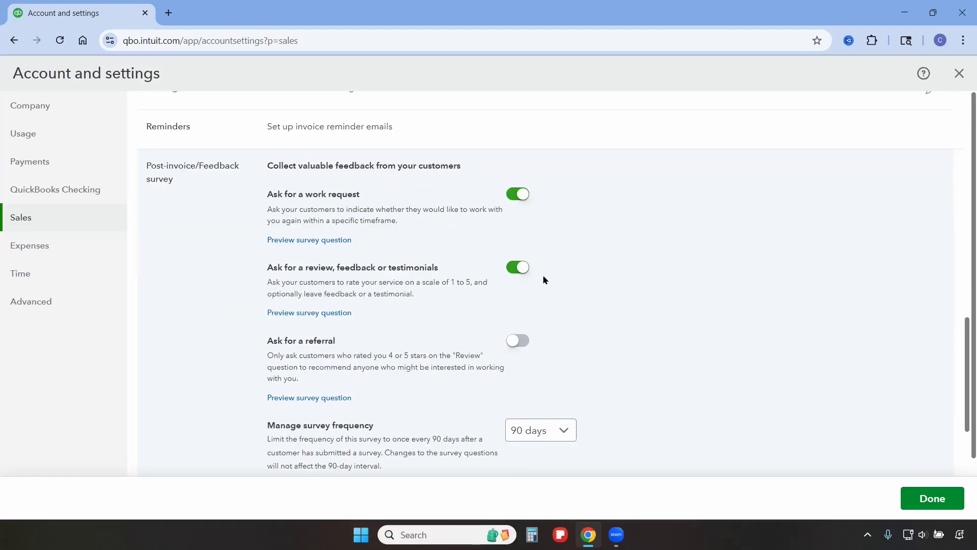
left_click(523, 341)
scroll(614, 357, "down", 1)
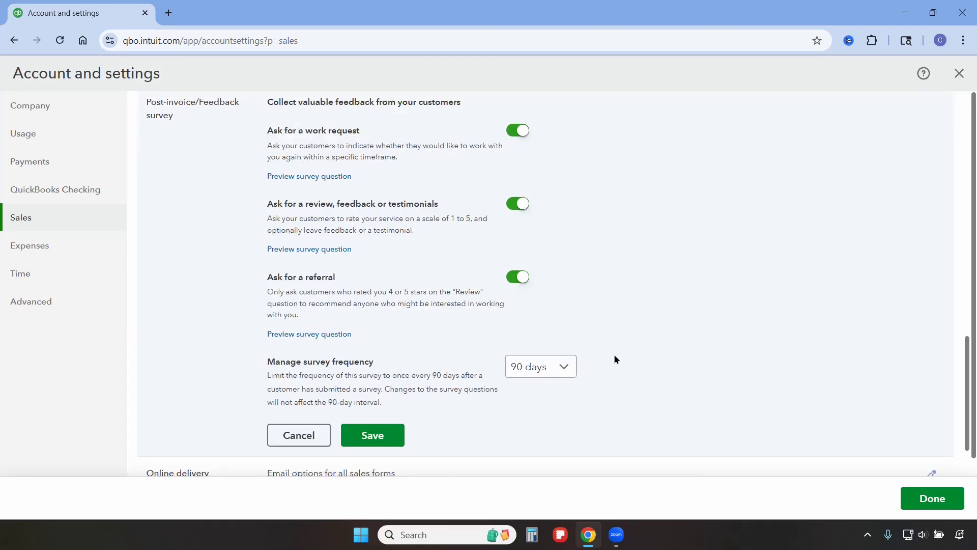
left_click(568, 367)
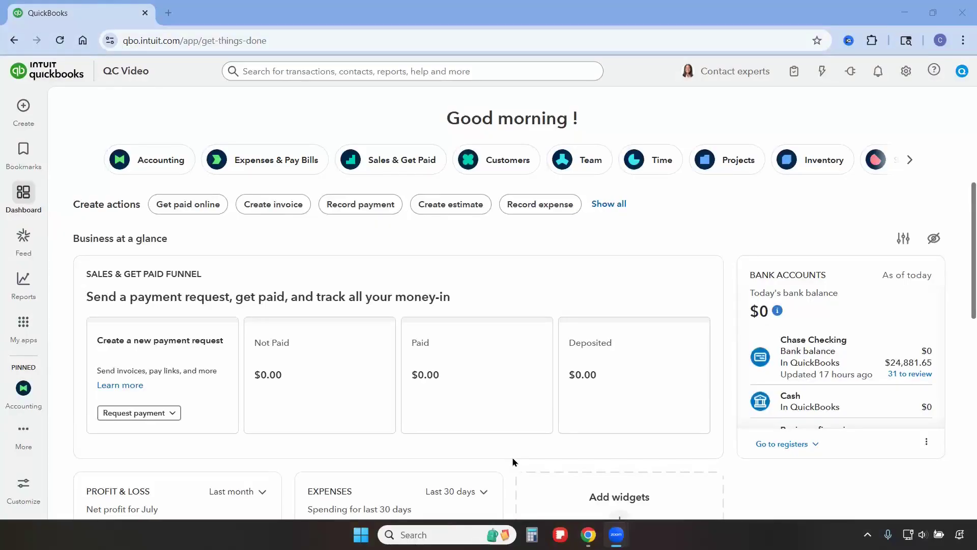
Open bookmark customization and select Dashboard, Feed and Standard reports as bookmarked pages
left_click(25, 155)
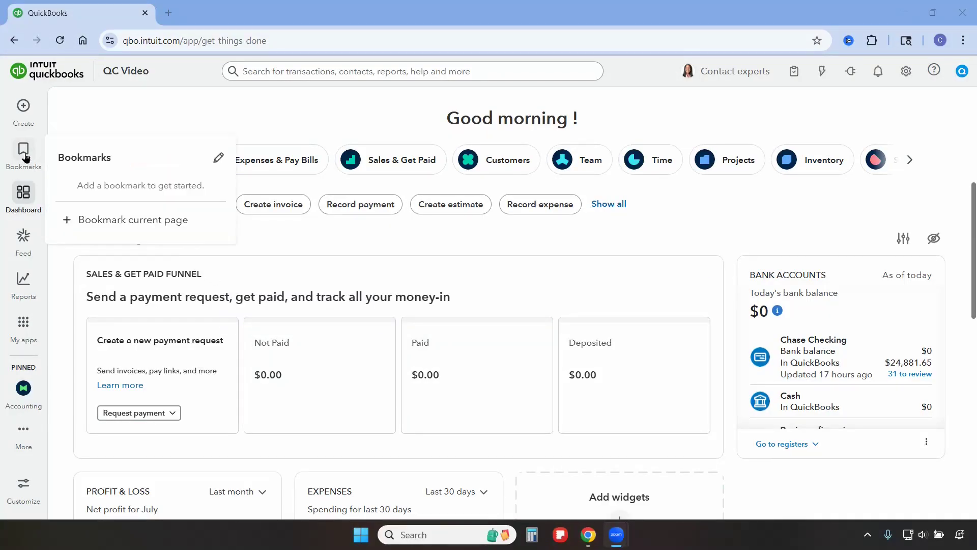
left_click(219, 157)
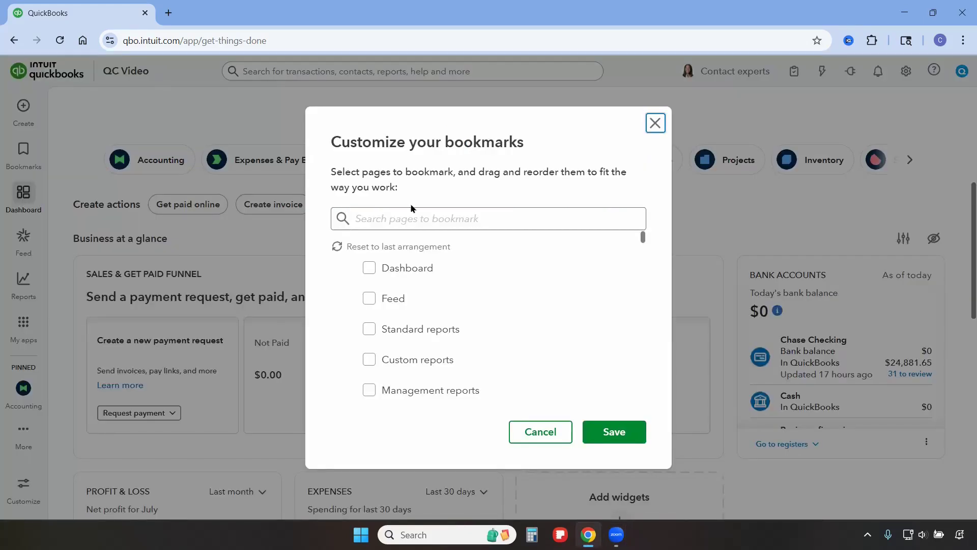
left_click(370, 268)
left_click(370, 299)
left_click(370, 331)
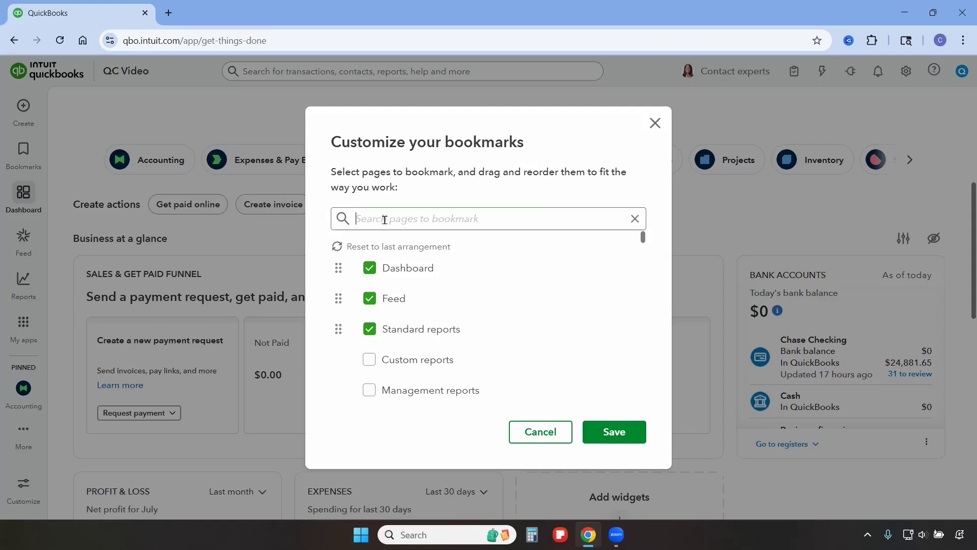
Find the Receipts page by searching for "rece", add it to the bookmarks and clear the search
type("rece")
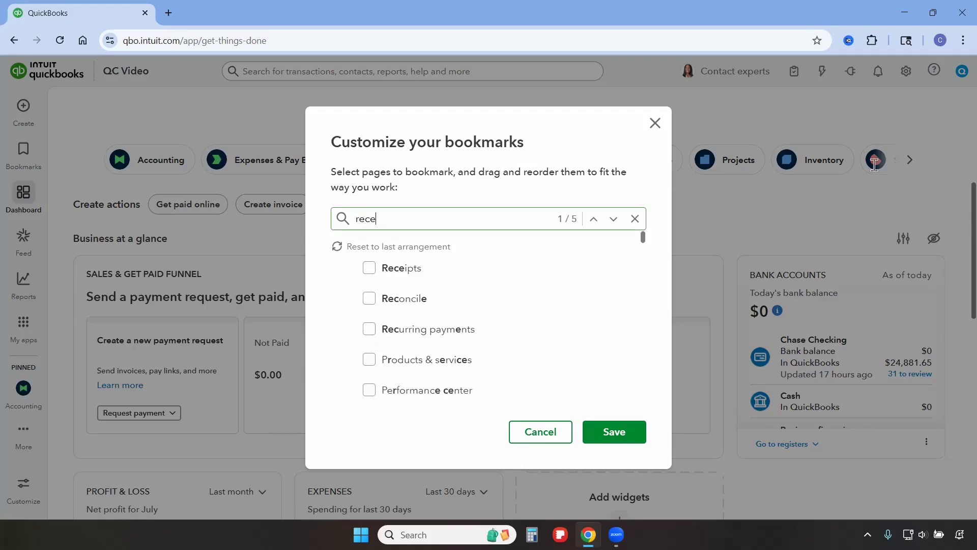
left_click(368, 269)
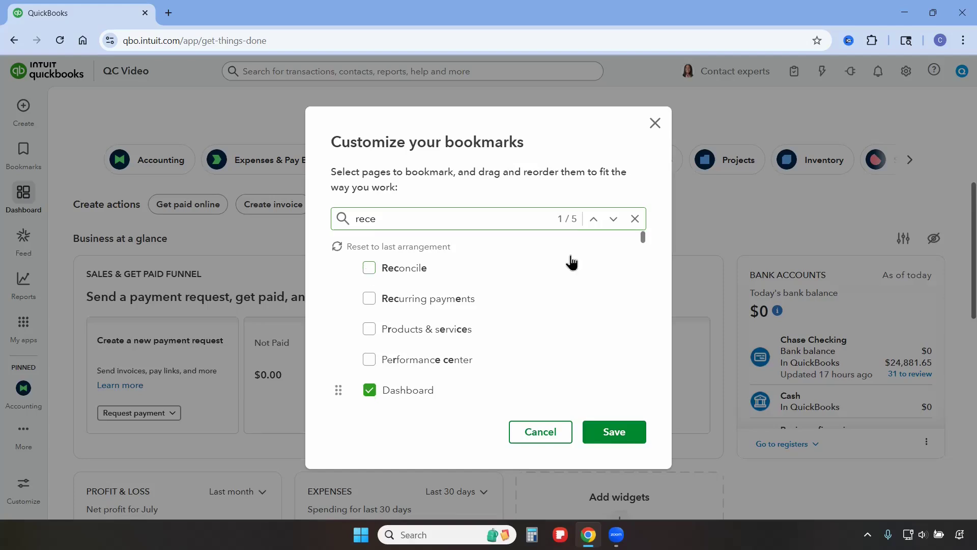
left_click(635, 219)
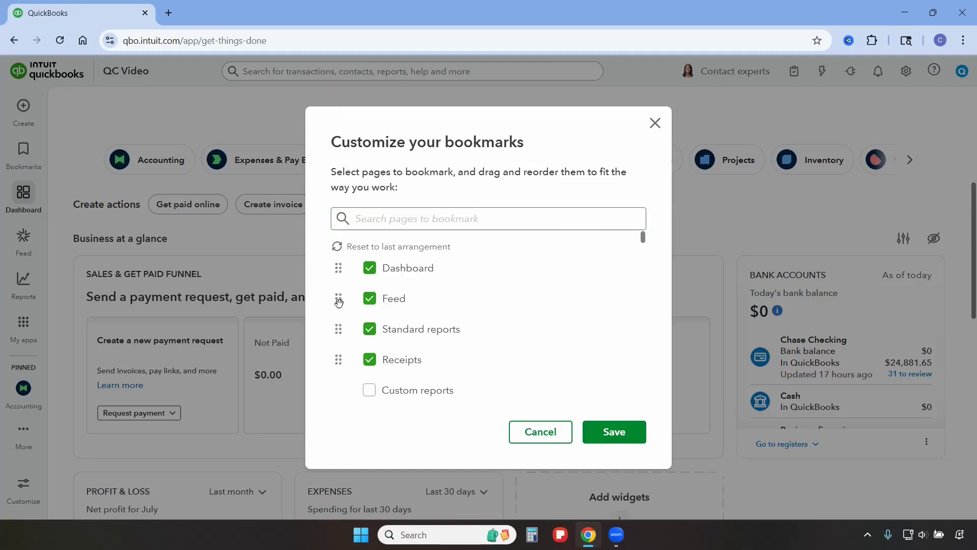
Move Dashboard below Receipts in the bookmark order, save the arrangement and view the bookmarks list
left_click_drag(338, 302, 339, 358)
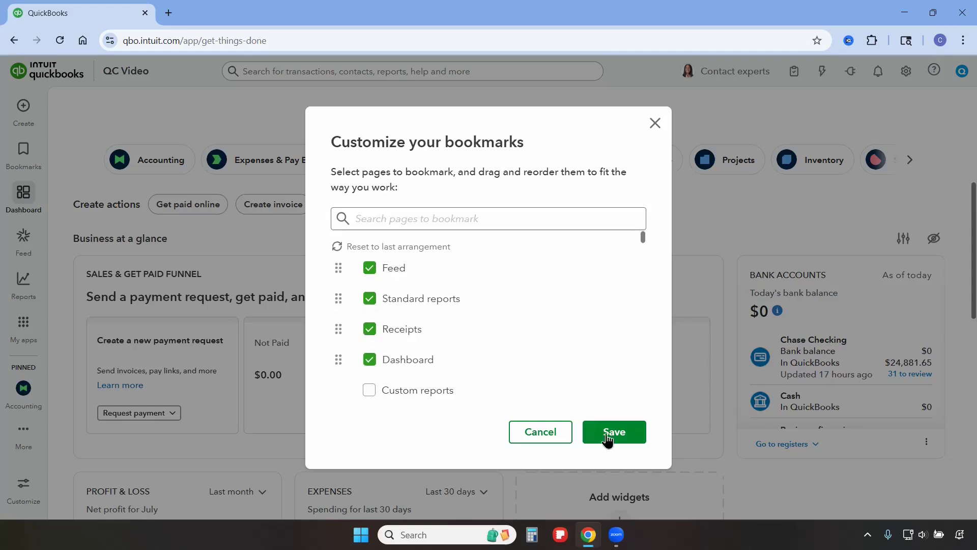
left_click(611, 432)
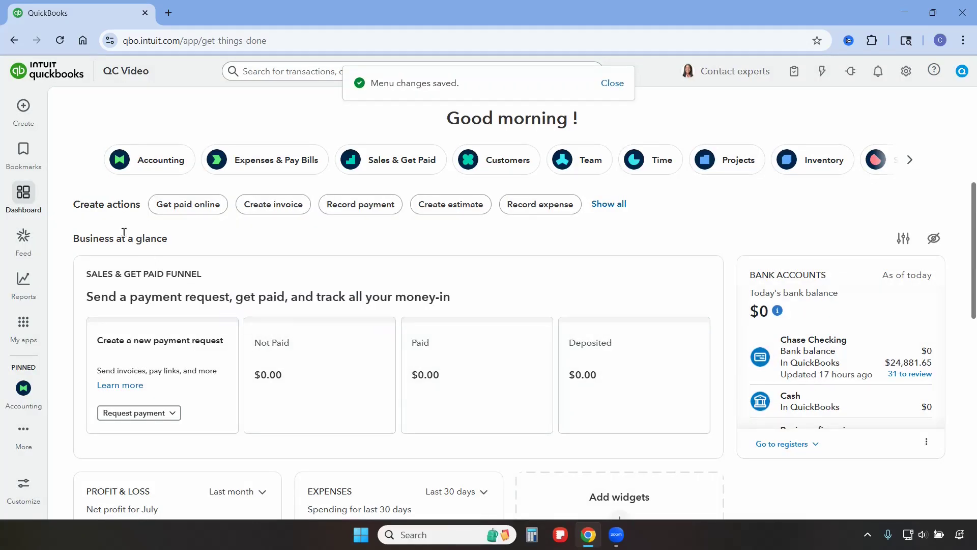
mouse_move(48, 156)
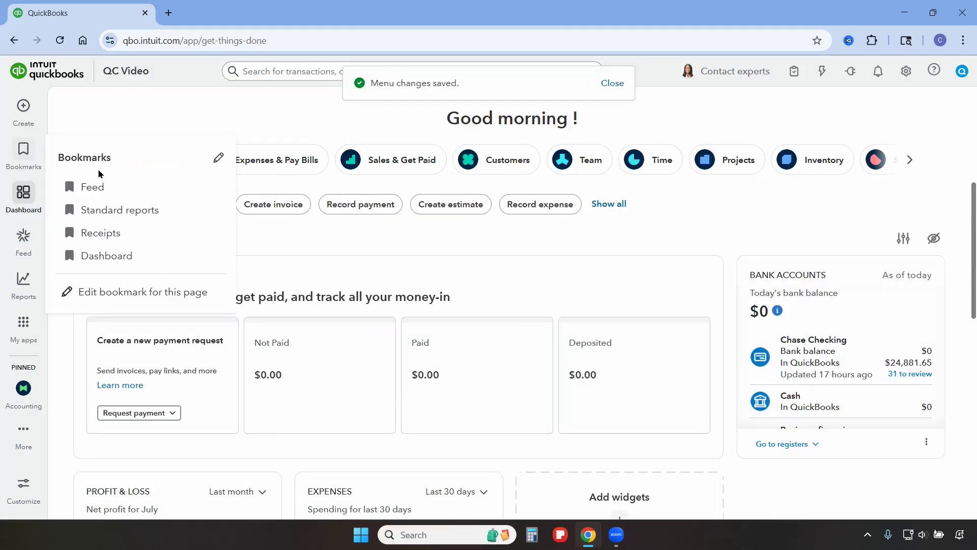
mouse_move(188, 212)
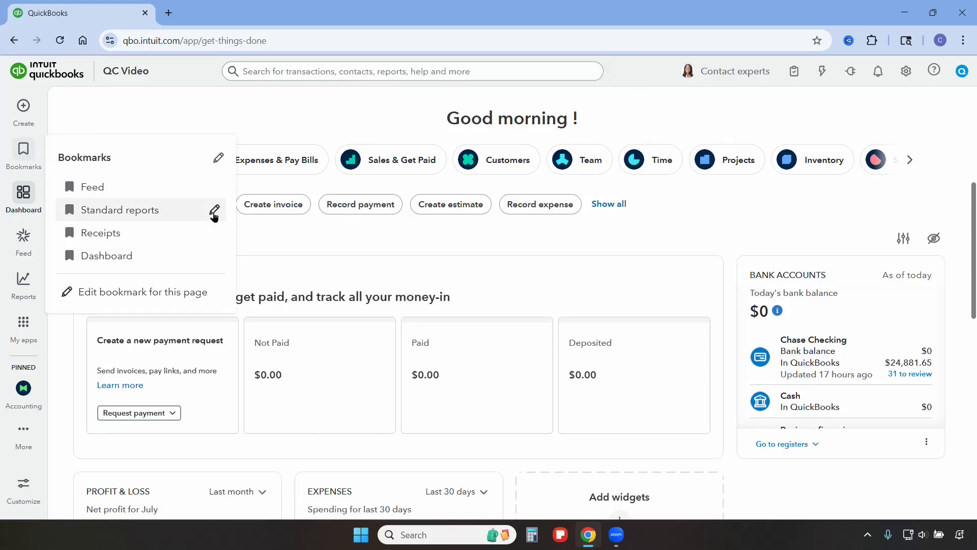
Remove the Standard reports bookmark and add the Projects page to the bookmarks
left_click(214, 214)
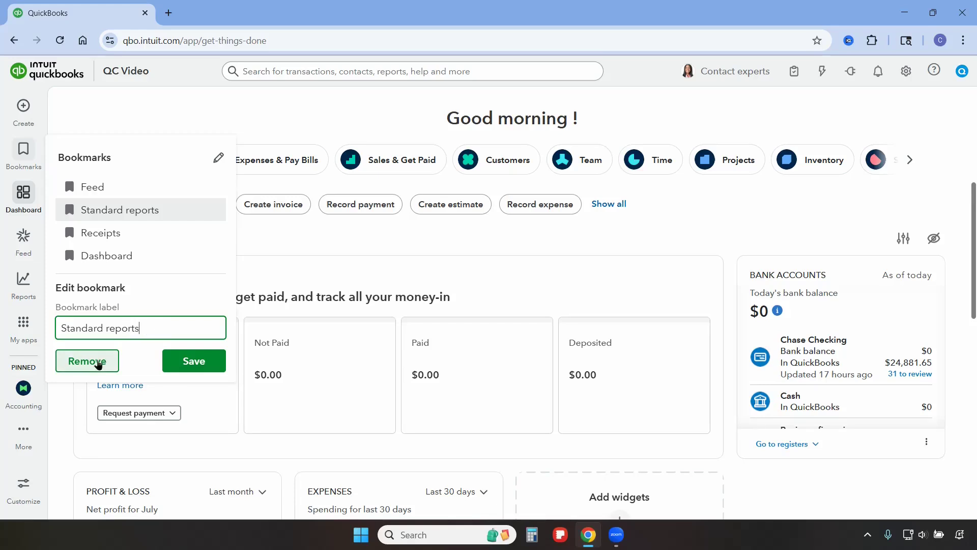
left_click(96, 363)
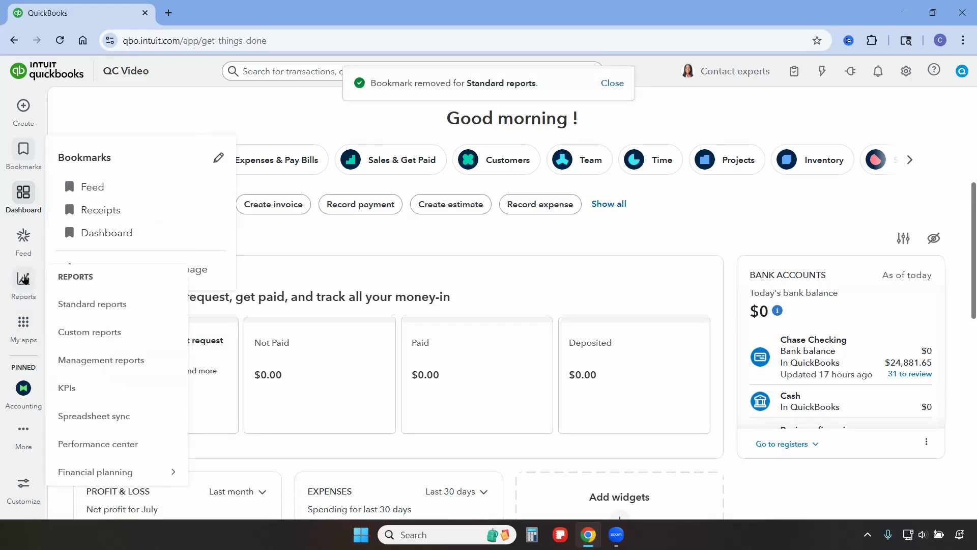
mouse_move(23, 325)
left_click(92, 311)
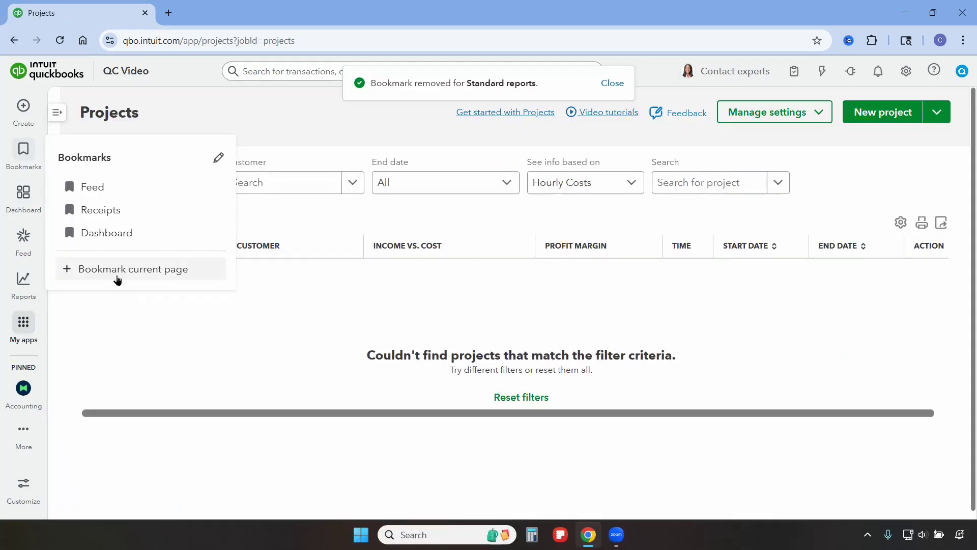
left_click(117, 279)
left_click(196, 345)
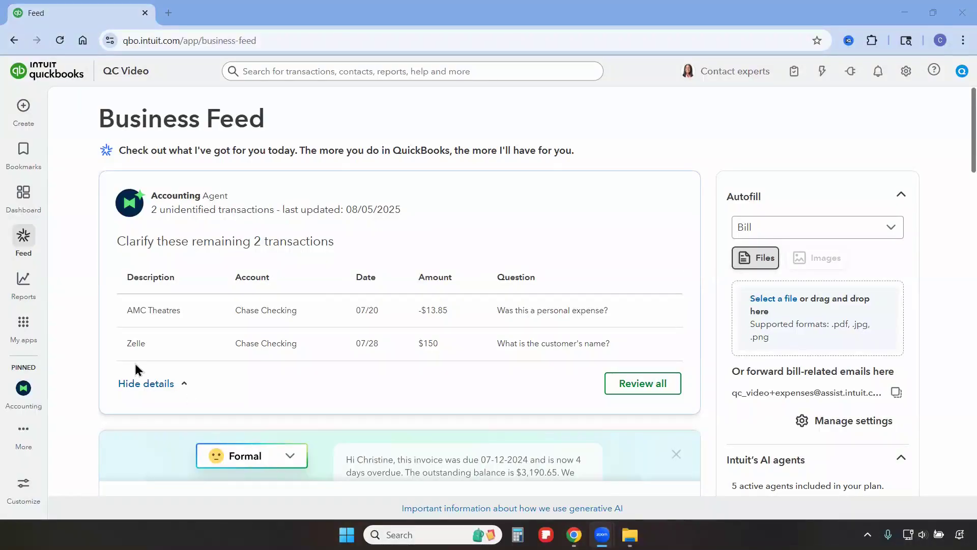
mouse_move(30, 289)
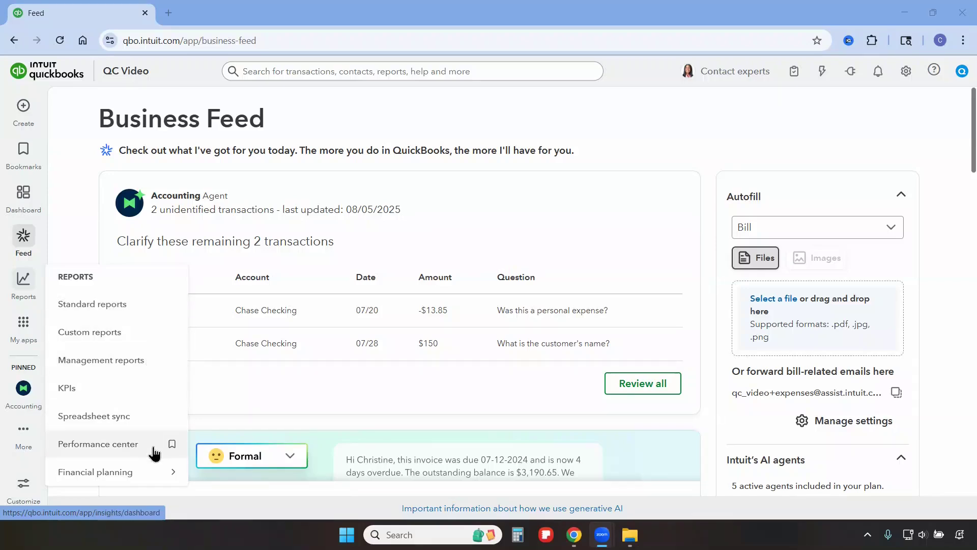
mouse_move(159, 476)
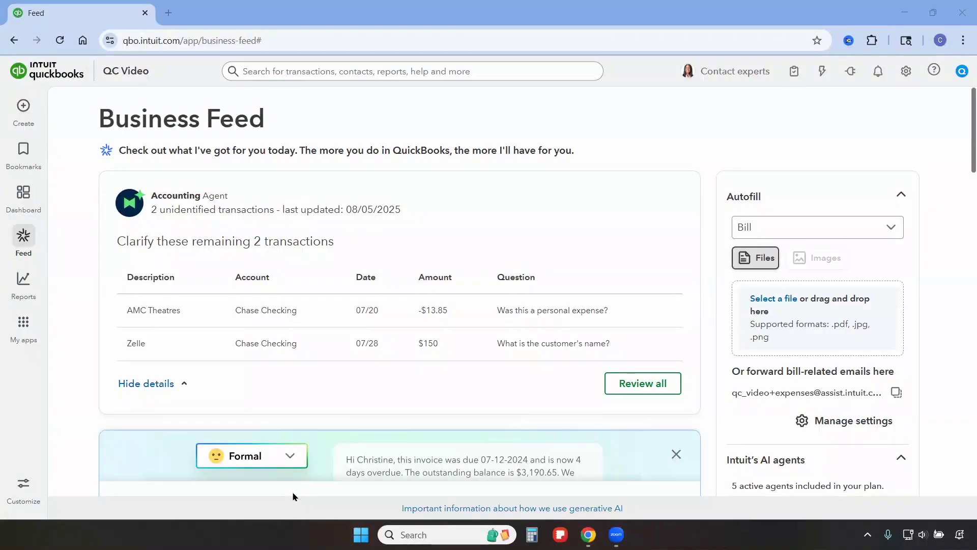
Pin Accounting, Expenses & Pay Bills and Sales & Get Paid, move Sales & Get Paid above Expenses & Pay Bills, and save the app menu customization
left_click(23, 488)
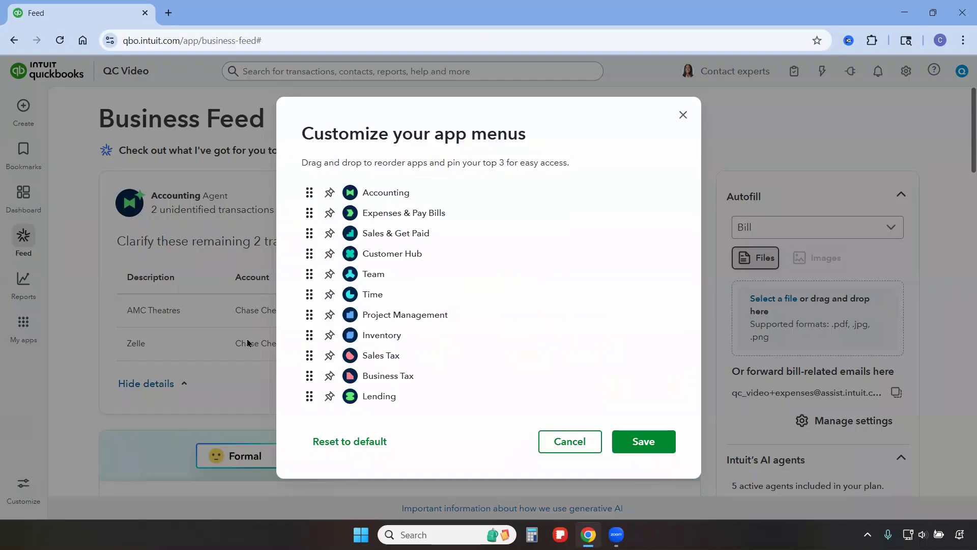
left_click(329, 193)
left_click(328, 213)
left_click(329, 233)
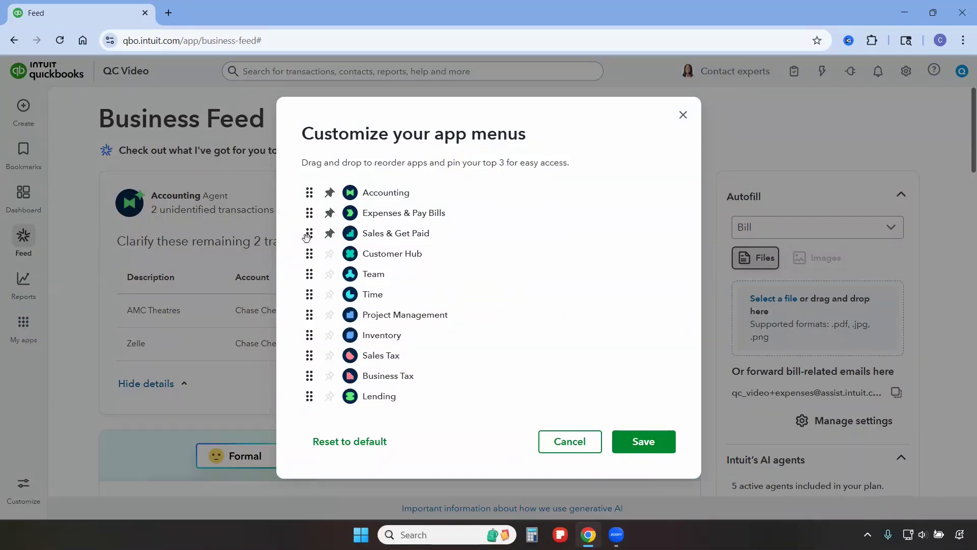
left_click_drag(307, 237, 310, 216)
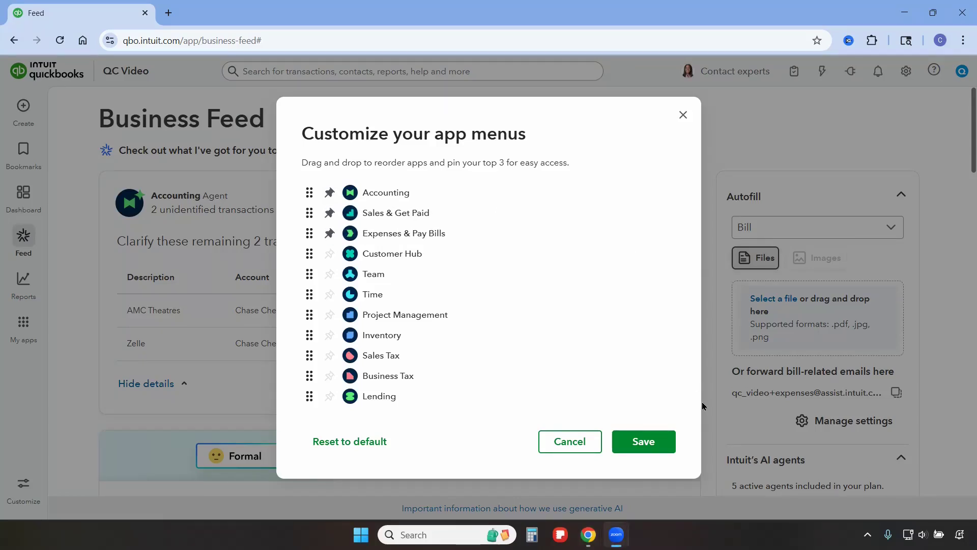
left_click(644, 444)
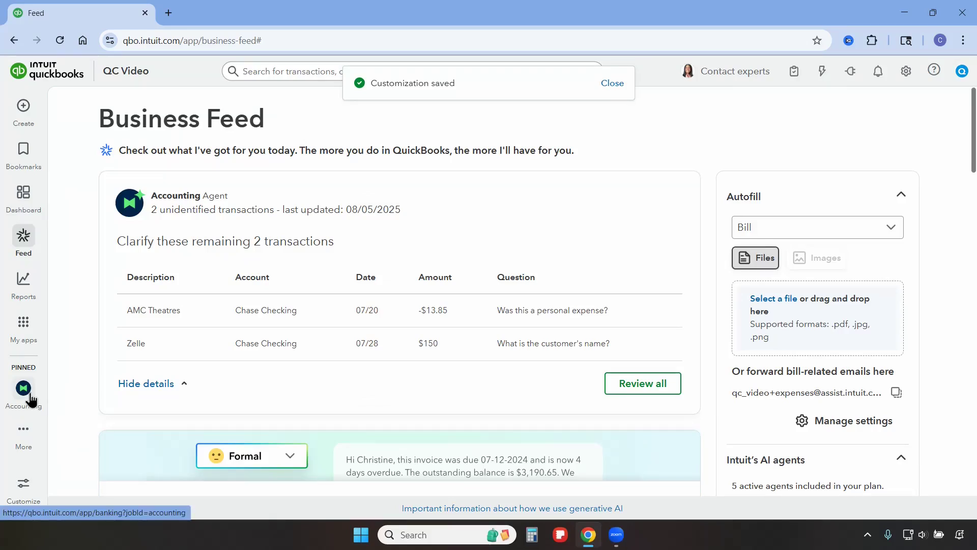
View the remaining pinned apps under More, reducing the page zoom by two levels
mouse_move(24, 433)
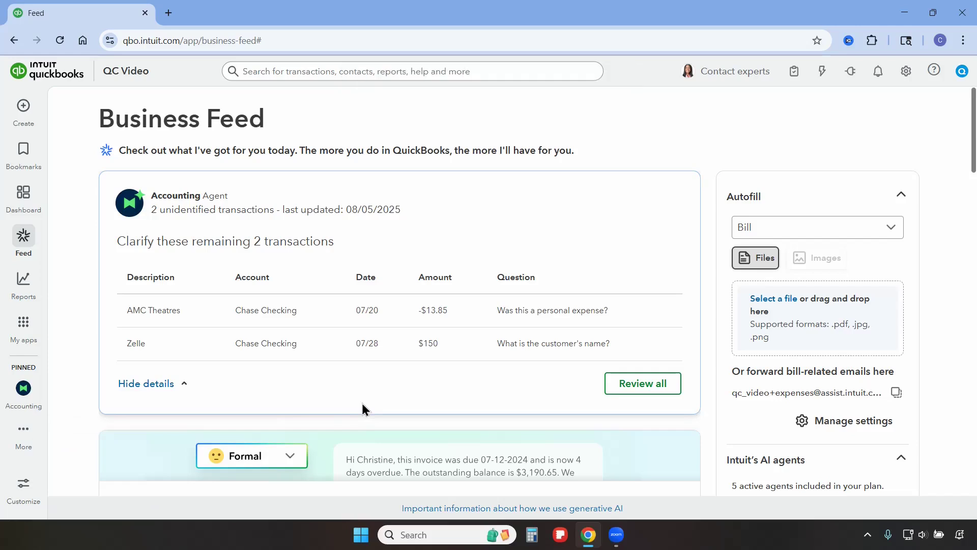
key("ctrl+minus")
key("ctrl+minus")
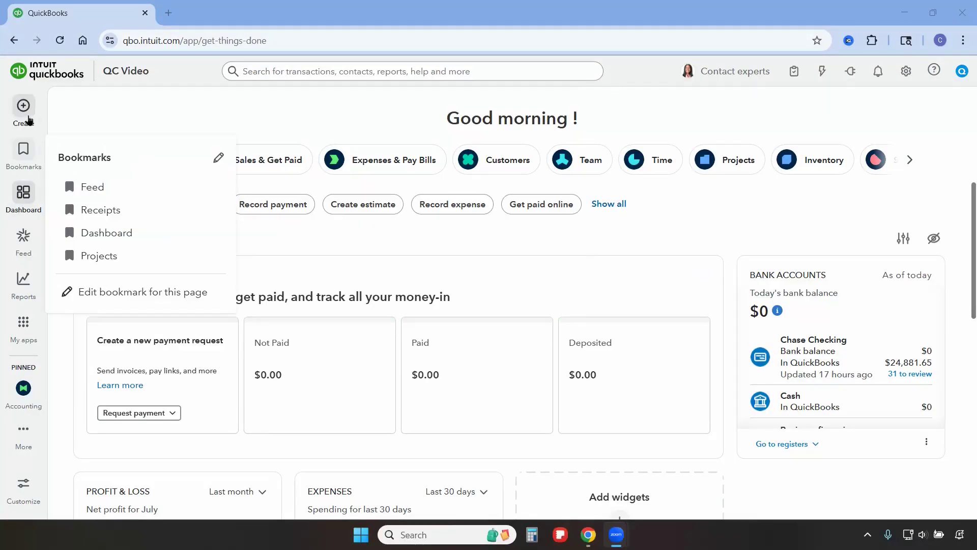
Add Create check to the favorite create actions on the dashboard and save the selection
mouse_move(29, 116)
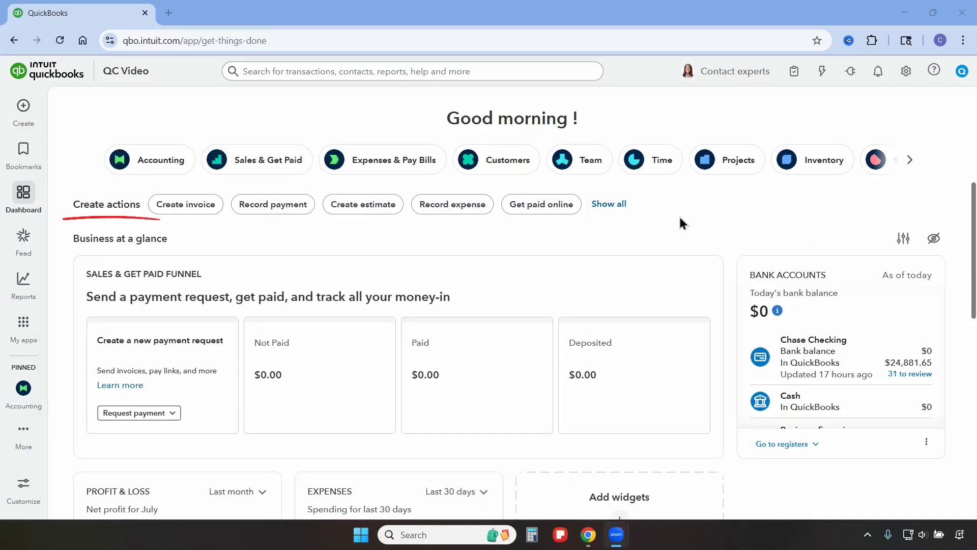
left_click(619, 207)
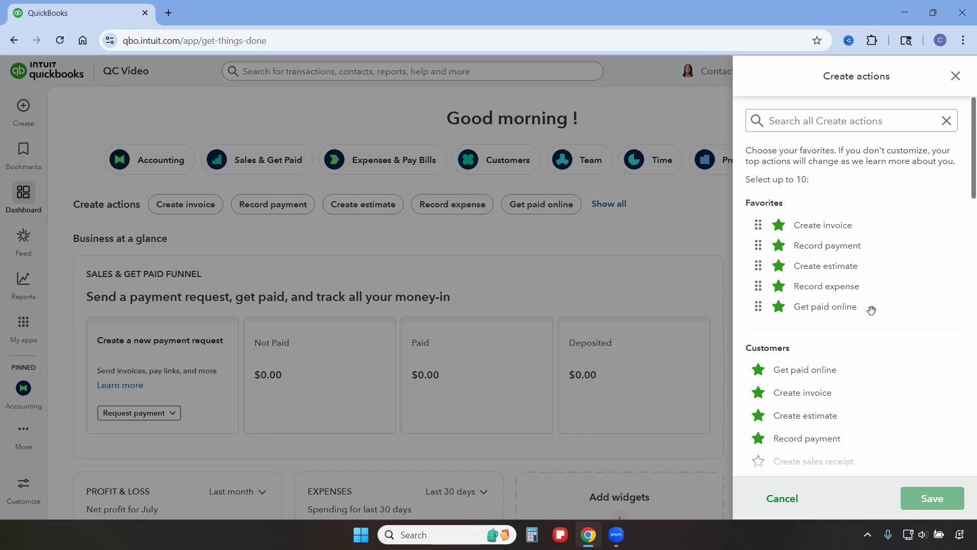
scroll(893, 360, "down", 10)
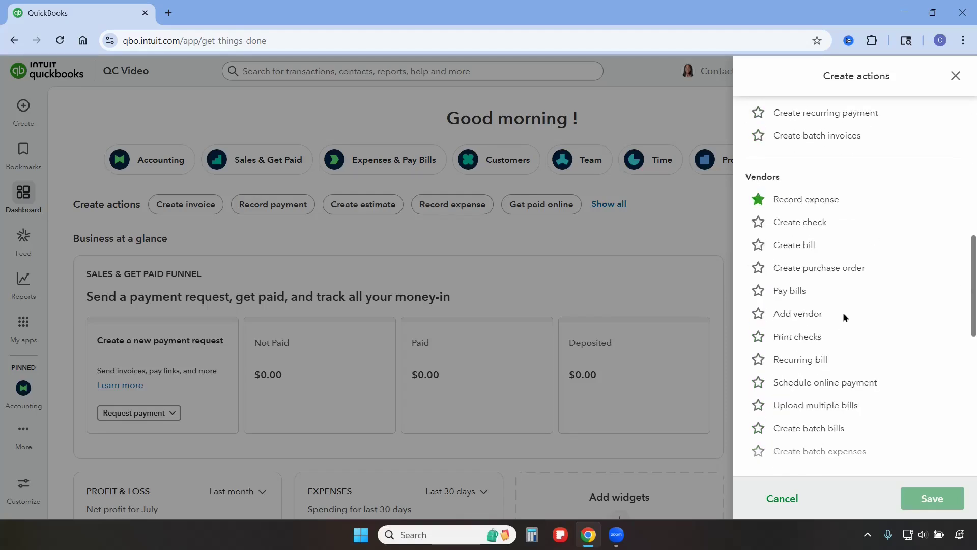
left_click(758, 222)
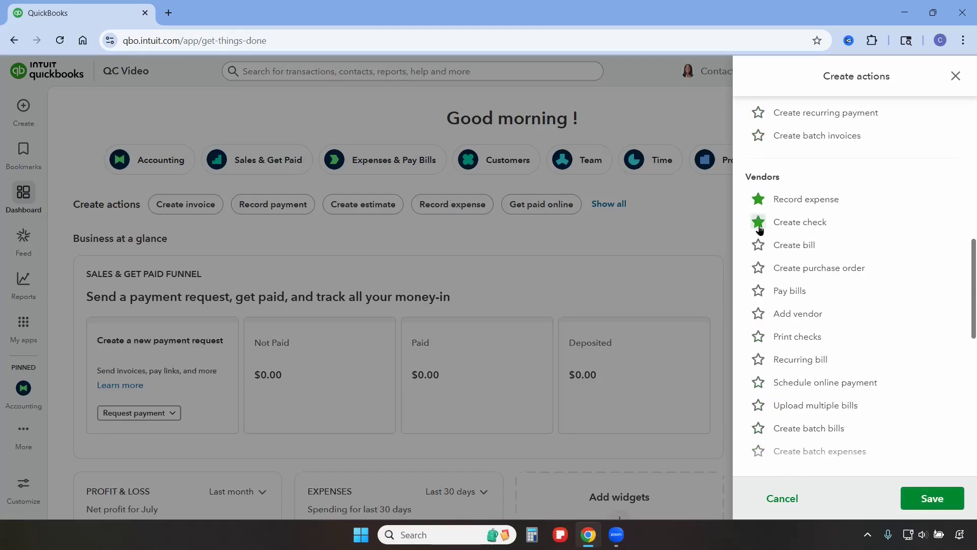
left_click(932, 500)
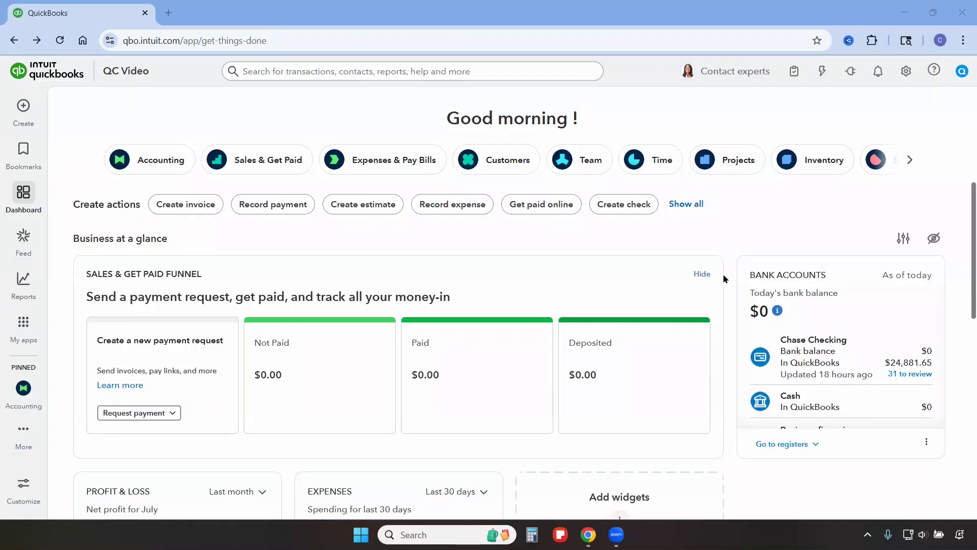
View the catalog of available integrations and the Integration transactions page of the Accounting app
left_click(851, 76)
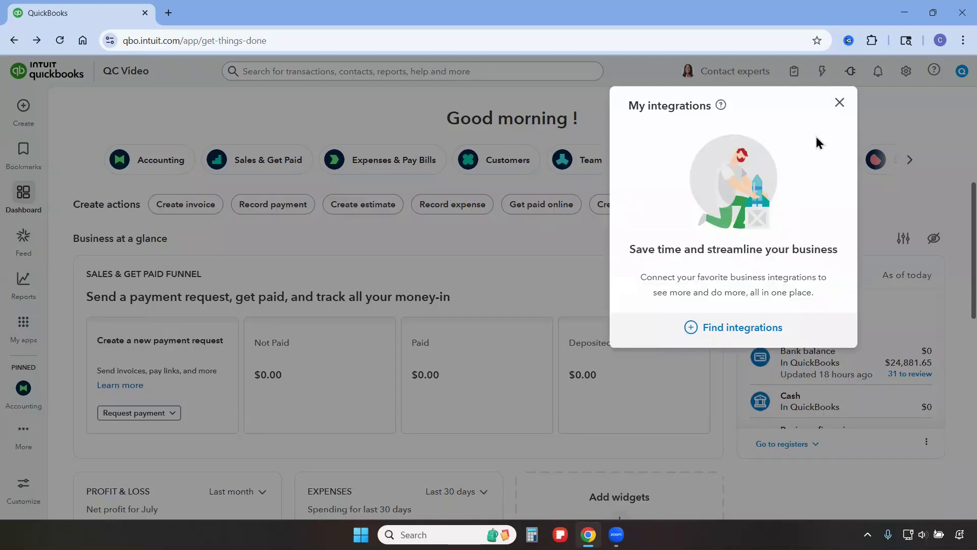
left_click(733, 328)
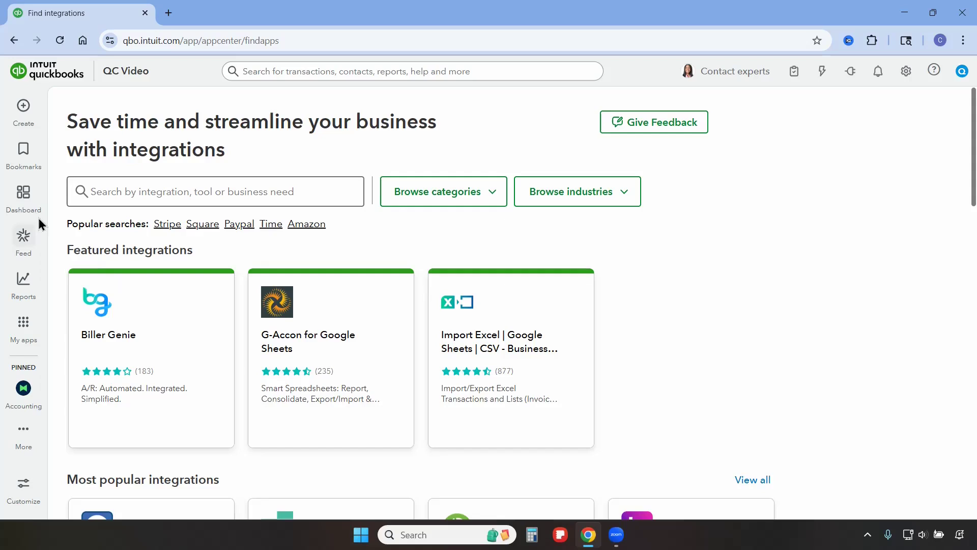
mouse_move(23, 323)
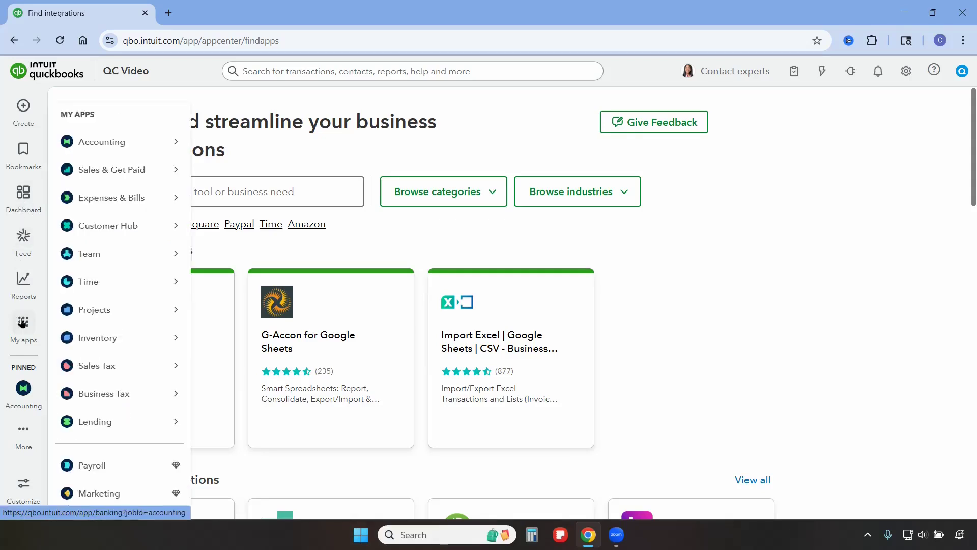
mouse_move(168, 141)
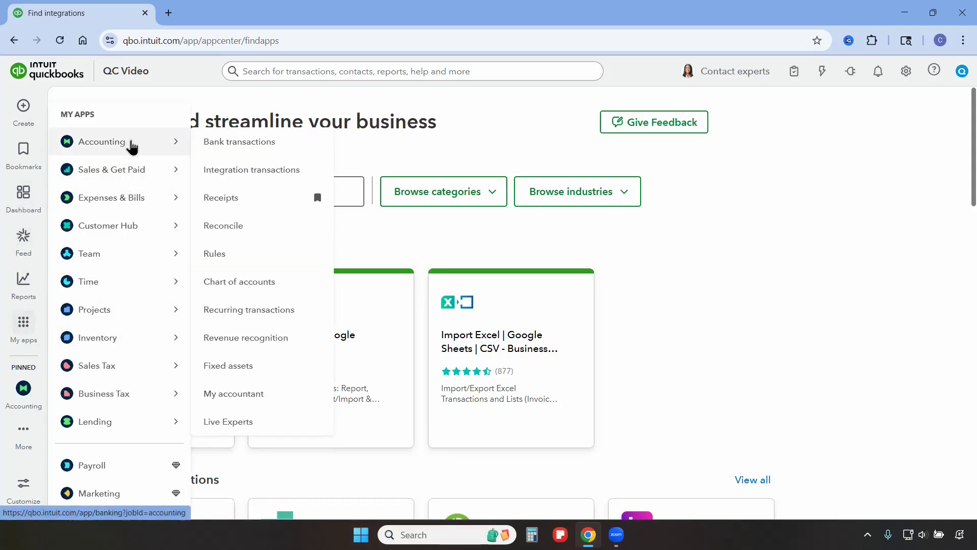
left_click(239, 170)
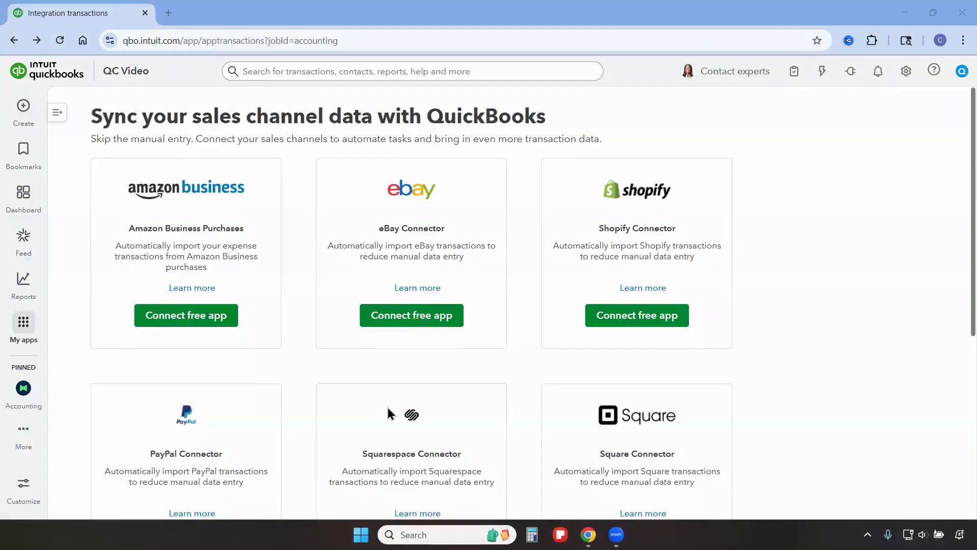
Open the Accounting app's Bank transactions page and show the additional actions for the pending 07/01/2025 Intuit transaction
mouse_move(36, 330)
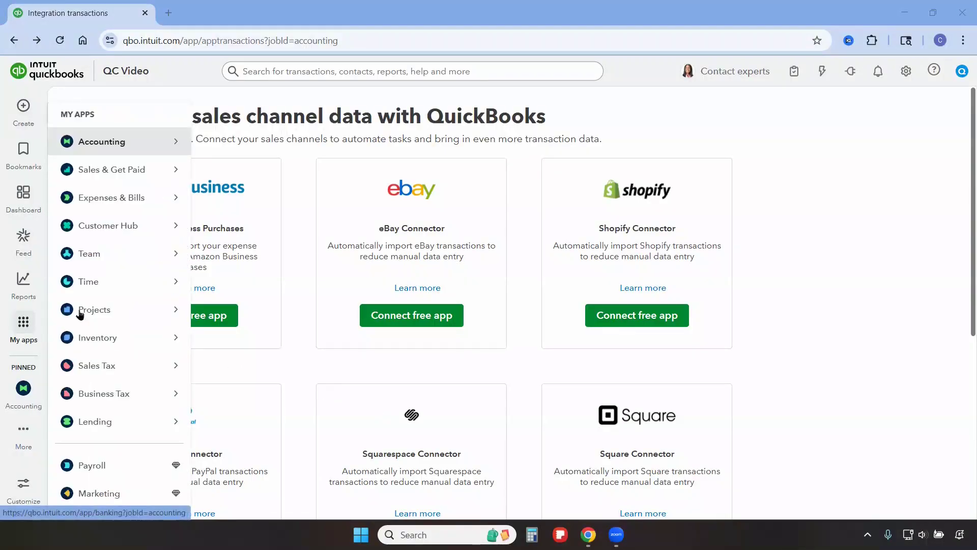
mouse_move(138, 140)
left_click(274, 142)
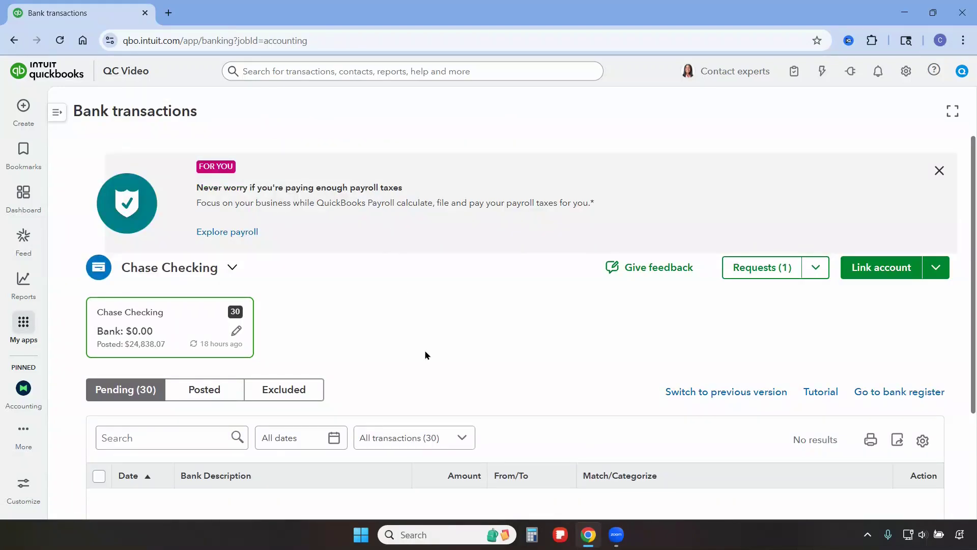
scroll(425, 355, "down", 1)
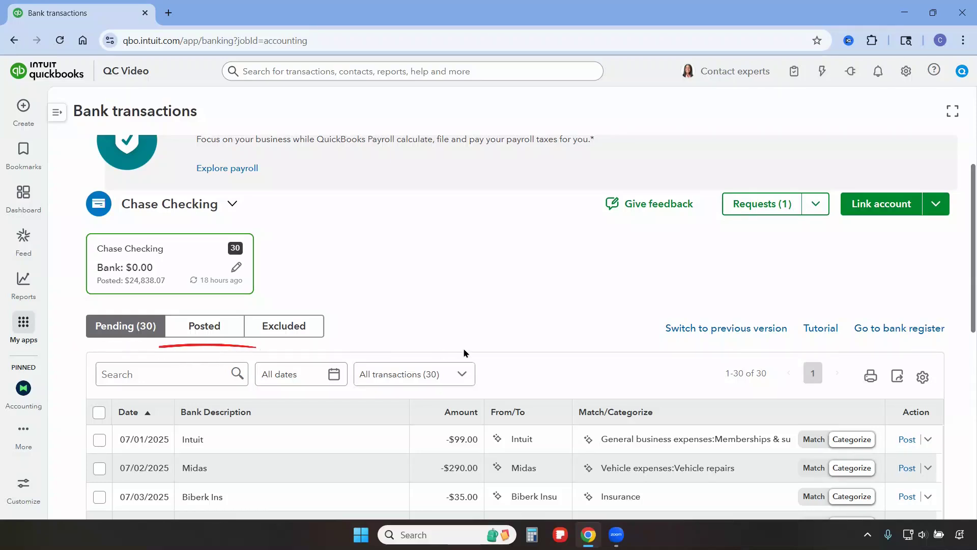
scroll(572, 280, "down", 1)
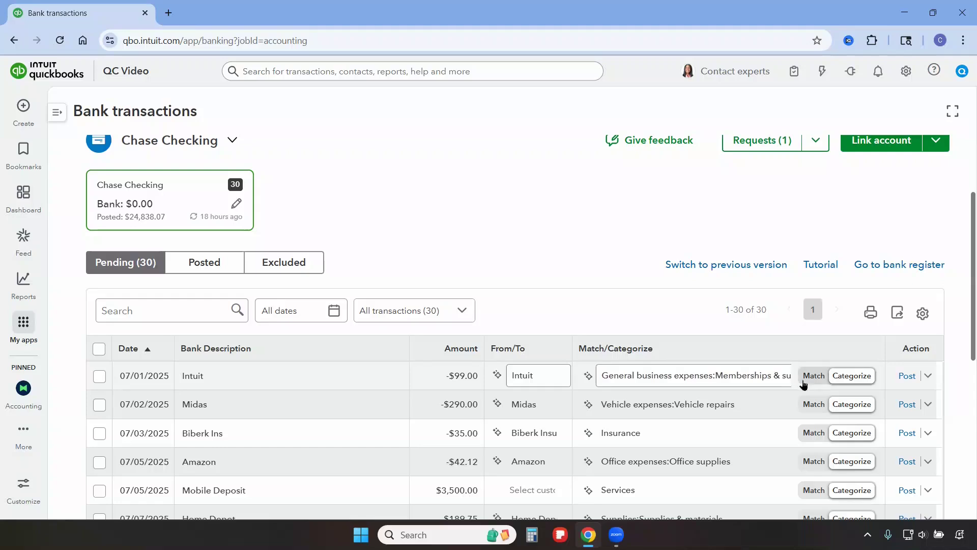
left_click(929, 377)
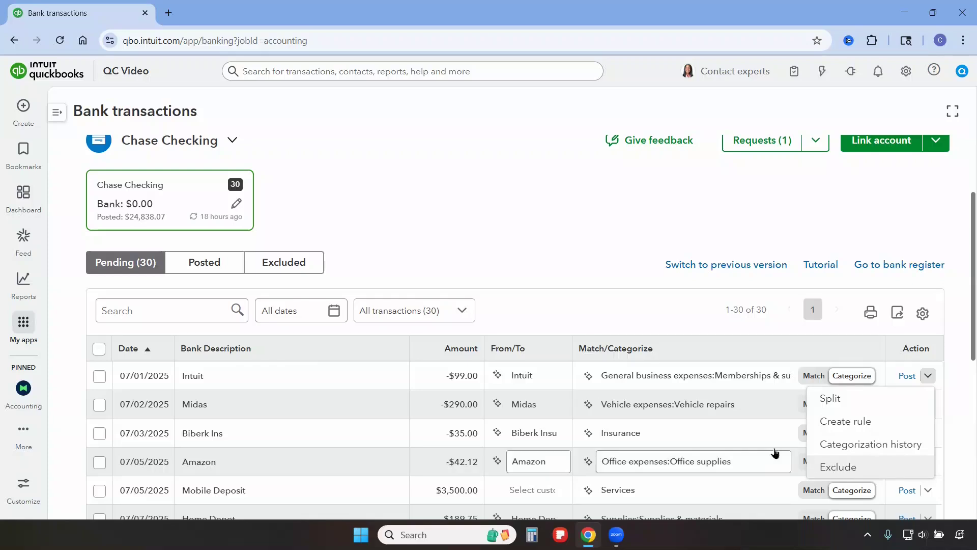
Examine the category suggestion for the 07/01/2025 Intuit transaction, including its transaction history and vendor details
left_click(589, 378)
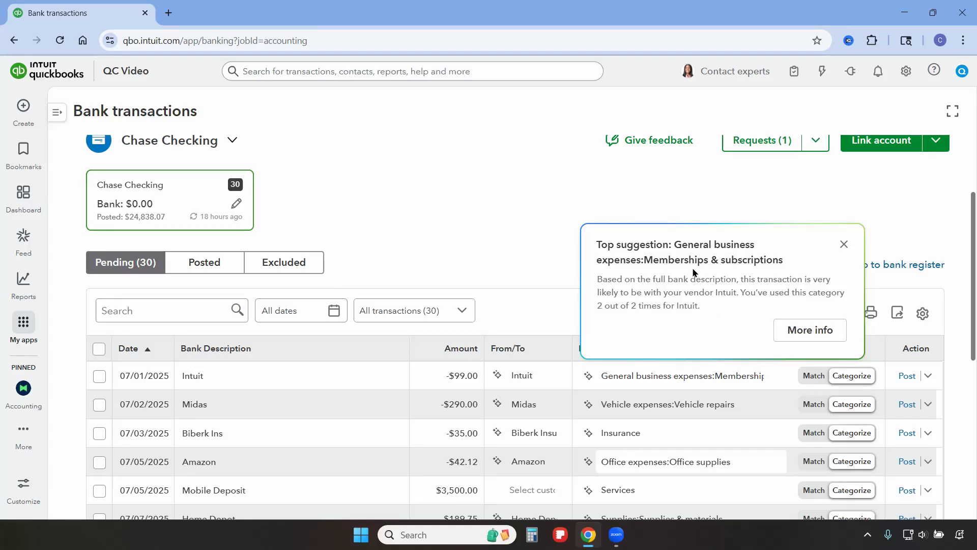
left_click(819, 337)
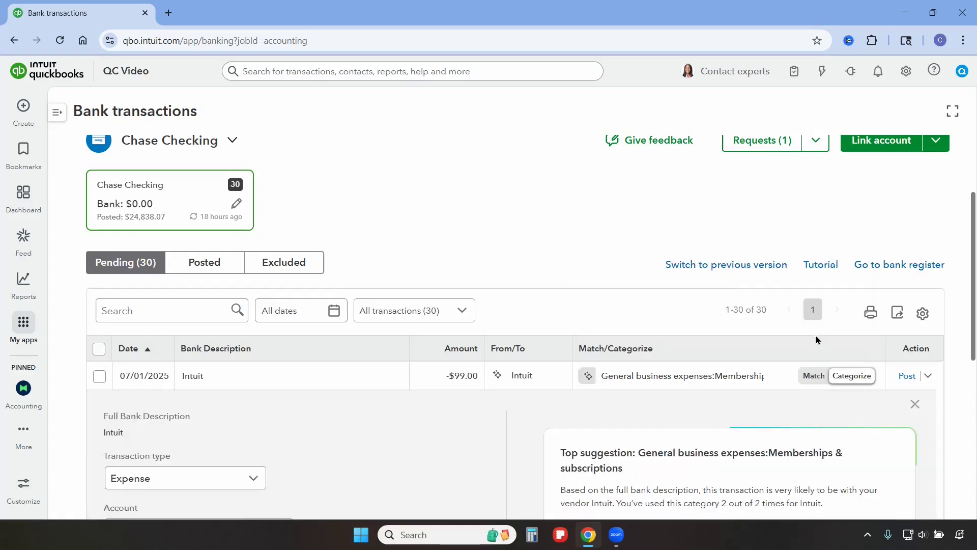
scroll(857, 414, "down", 3)
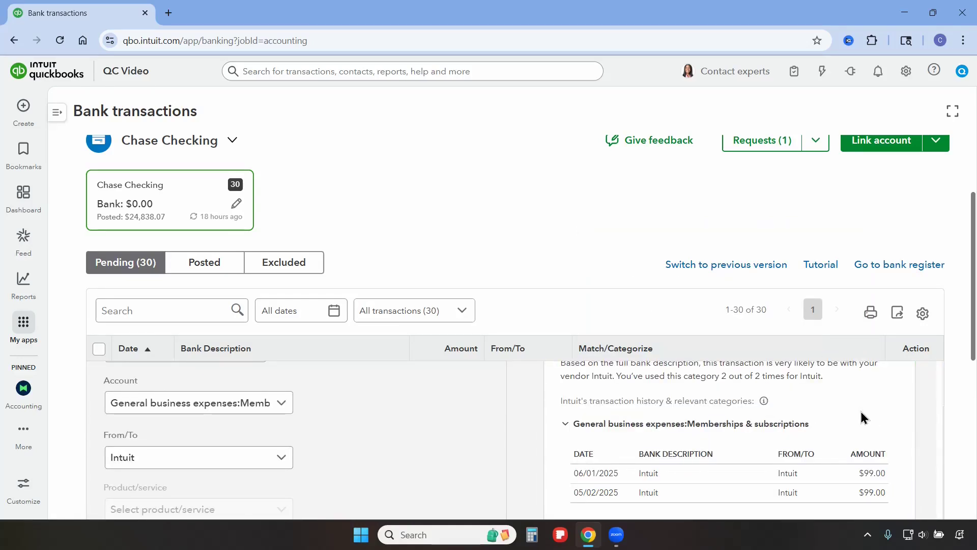
key("ctrl+minus")
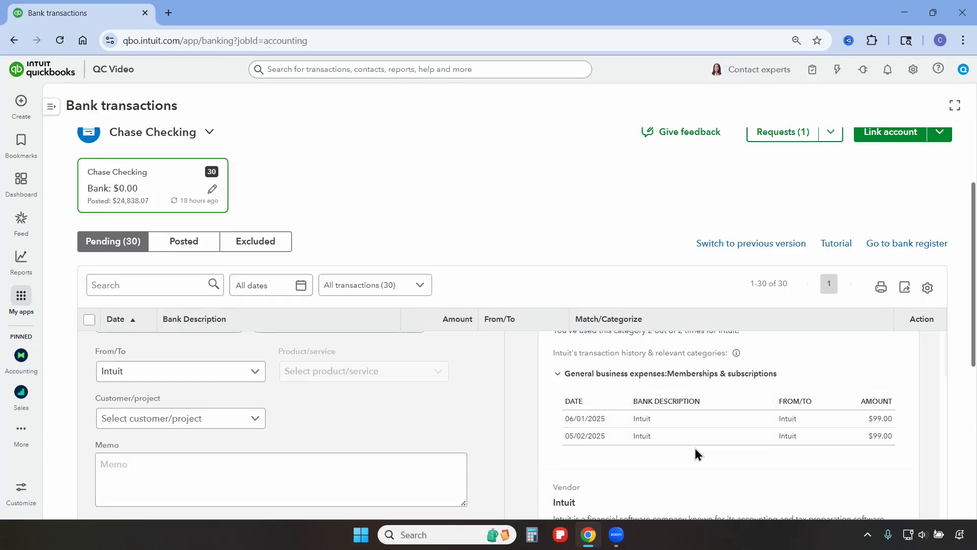
scroll(332, 421, "down", 1)
scroll(333, 417, "up", 1)
scroll(355, 416, "up", 1)
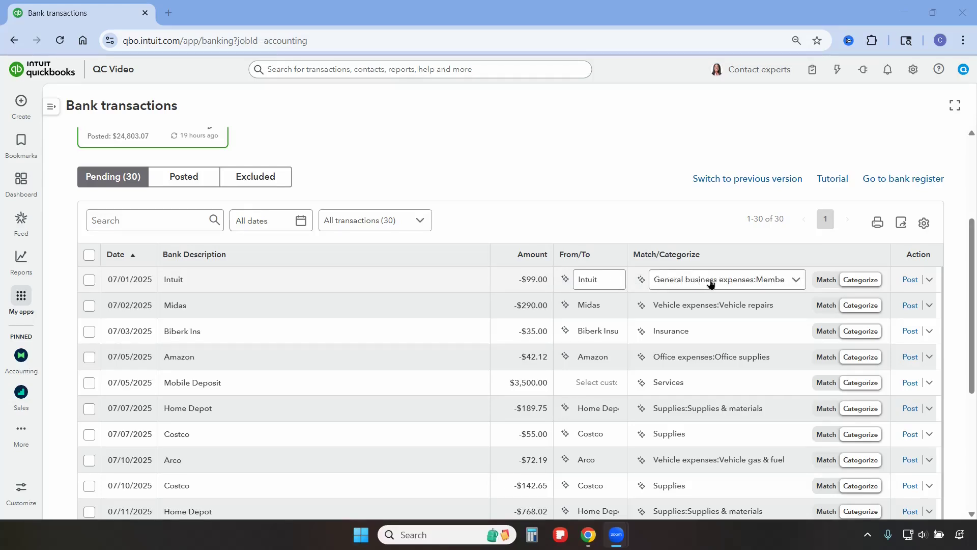
Check the category choices for the 07/01/2025 Intuit transaction, post it, and choose Match for the Biberk Ins transaction
left_click(794, 281)
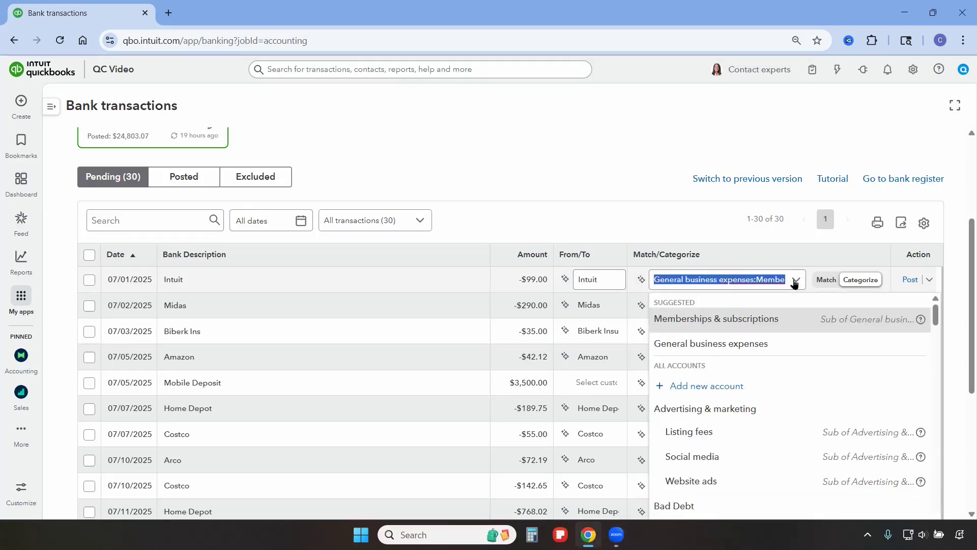
left_click(911, 279)
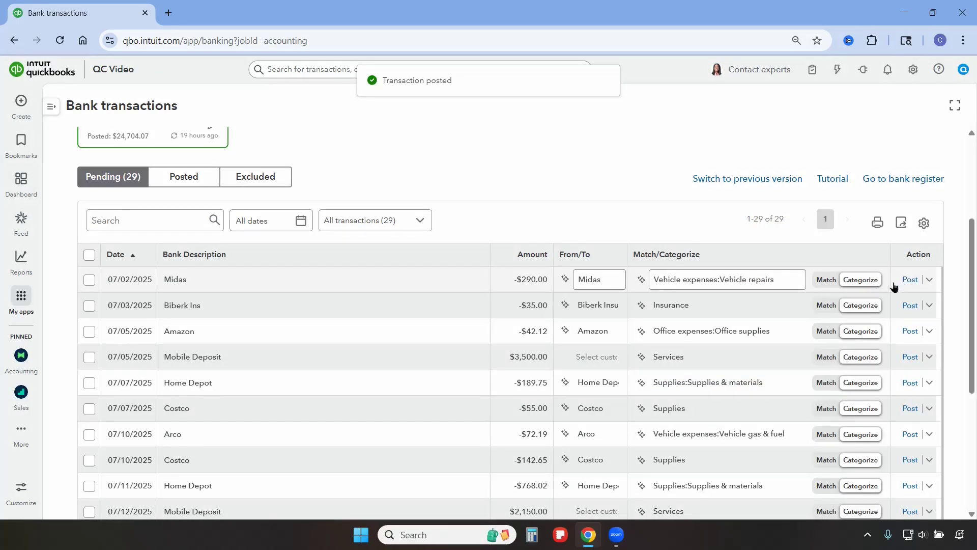
left_click(824, 307)
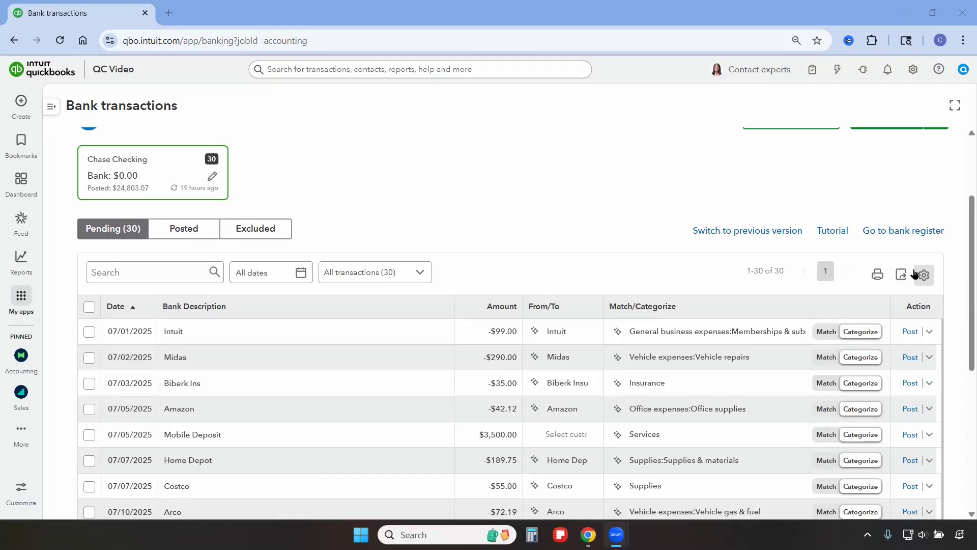
Add the Customer and Product/service columns to the pending transactions table and enable the Check Number feature
left_click(924, 275)
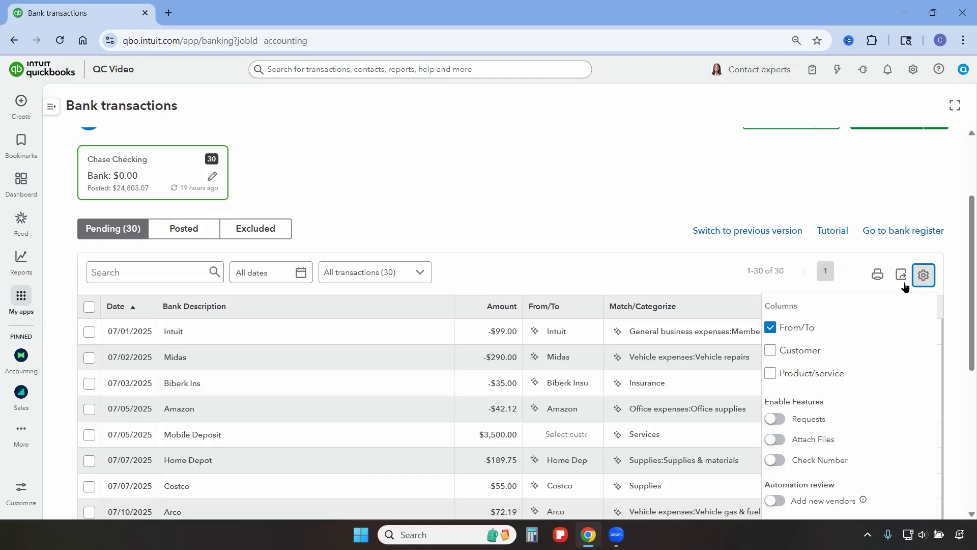
left_click(772, 352)
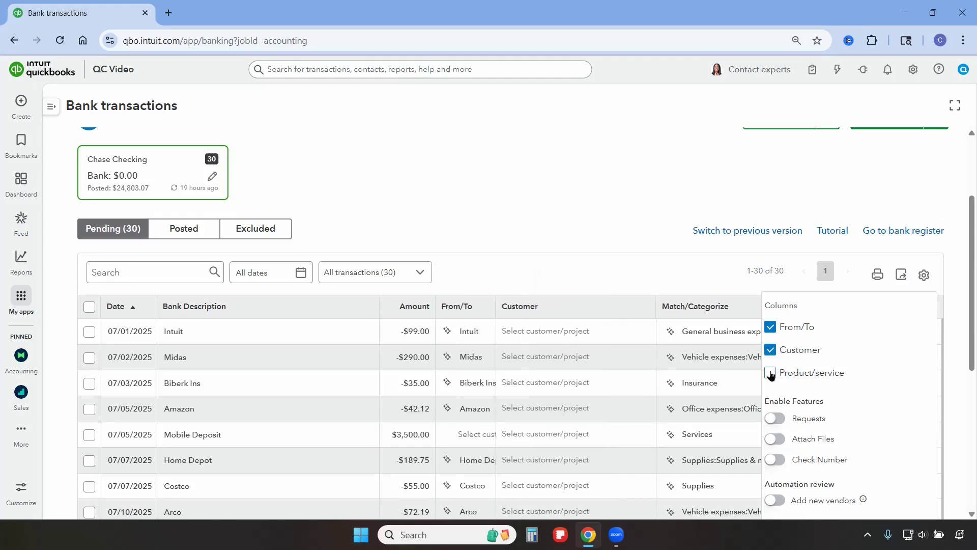
left_click(771, 375)
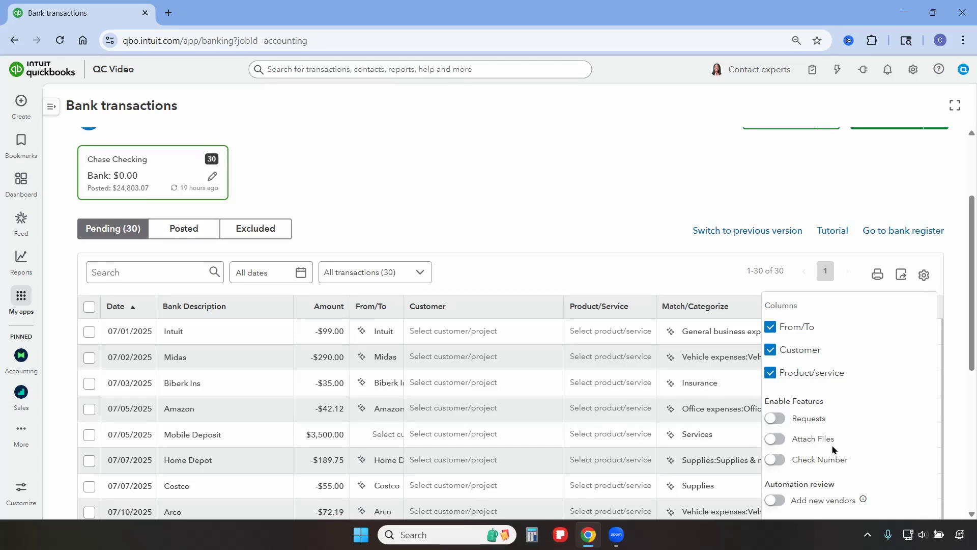
left_click(775, 461)
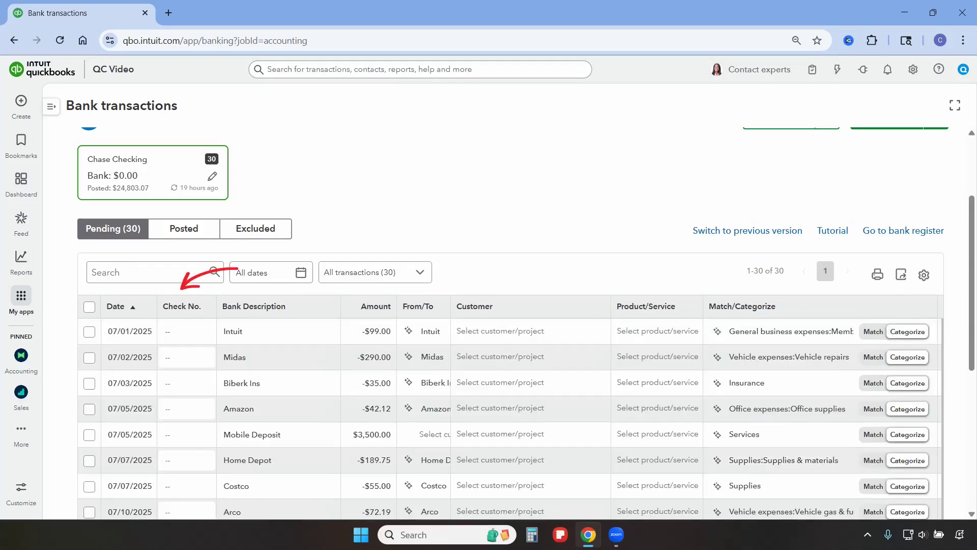
Enable Add new vendors under Automation review in the transactions table settings
left_click(922, 280)
scroll(865, 418, "down", 1)
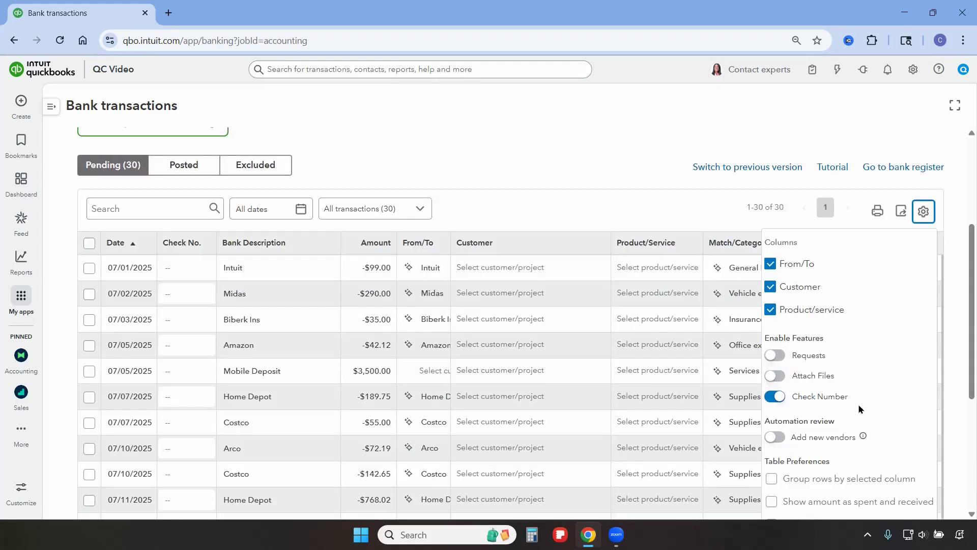
left_click(776, 438)
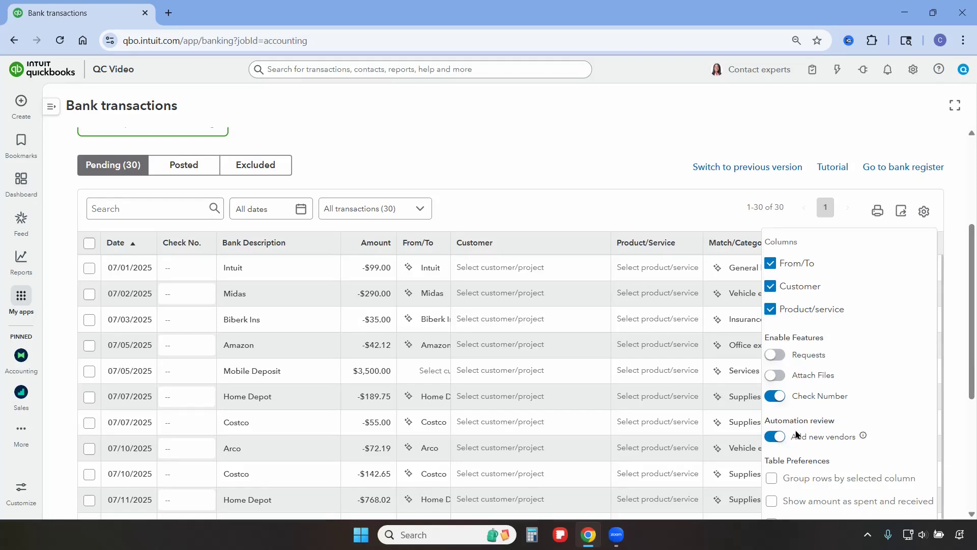
Disable the Check Number feature and remove the Product/service and Customer columns from the transactions table
left_click(775, 398)
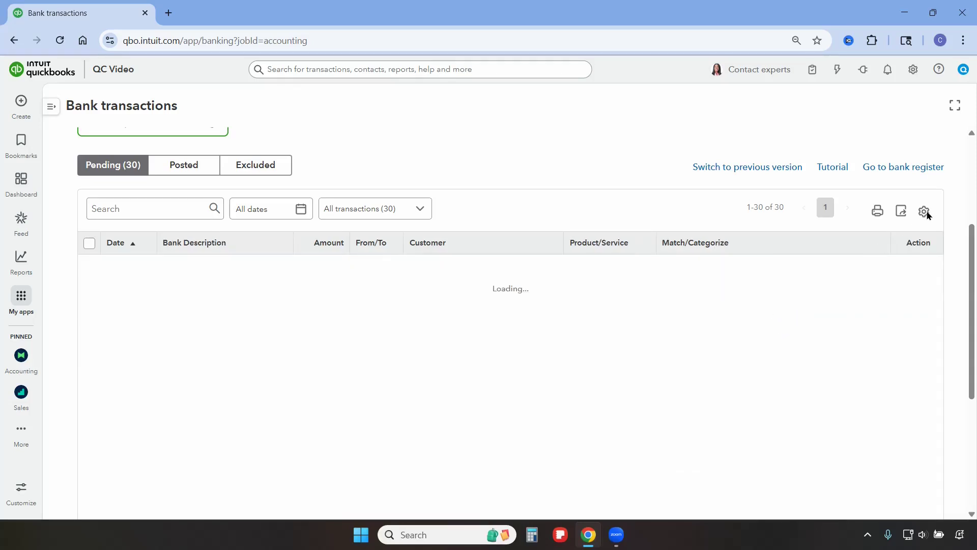
left_click(925, 212)
left_click(770, 312)
left_click(771, 287)
Enable Group rows by selected column in the table preferences for the pending transactions
scroll(865, 403, "down", 3)
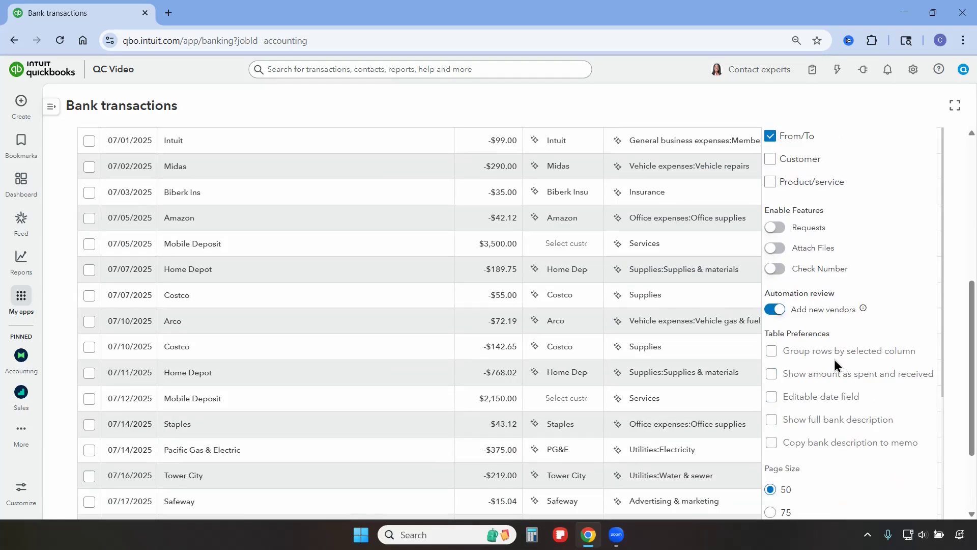
left_click(772, 352)
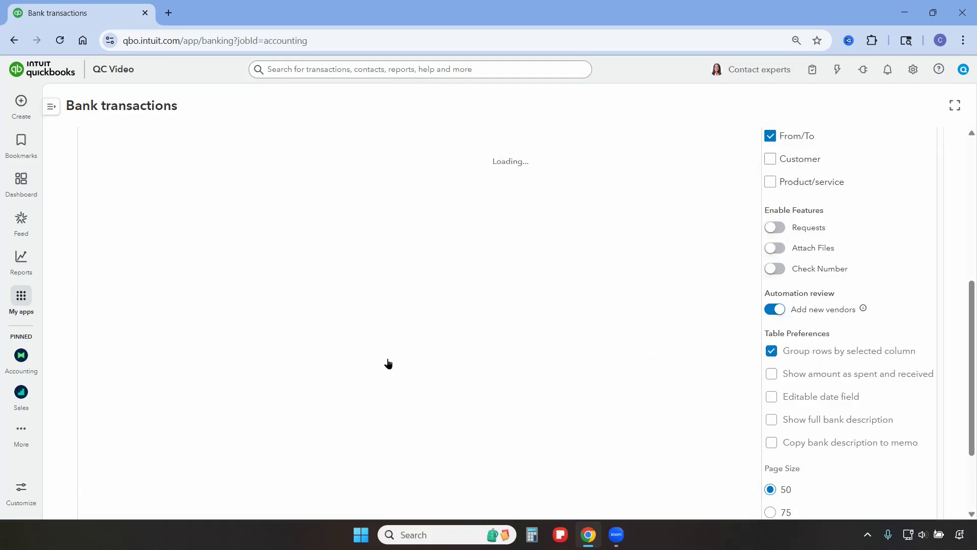
scroll(297, 371, "up", 4)
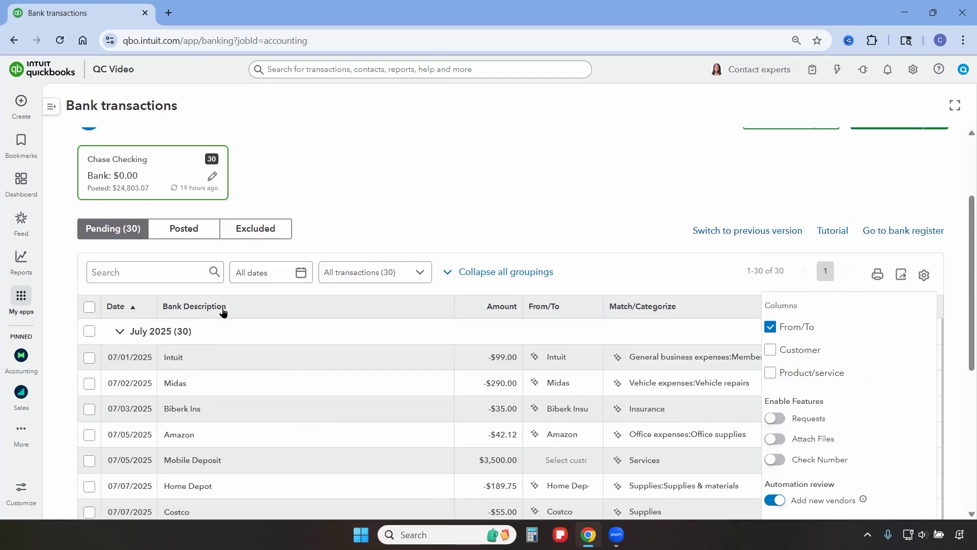
Group the pending transactions by Bank Description, look through the groups, and return to grouping by Date
left_click(223, 312)
left_click(223, 310)
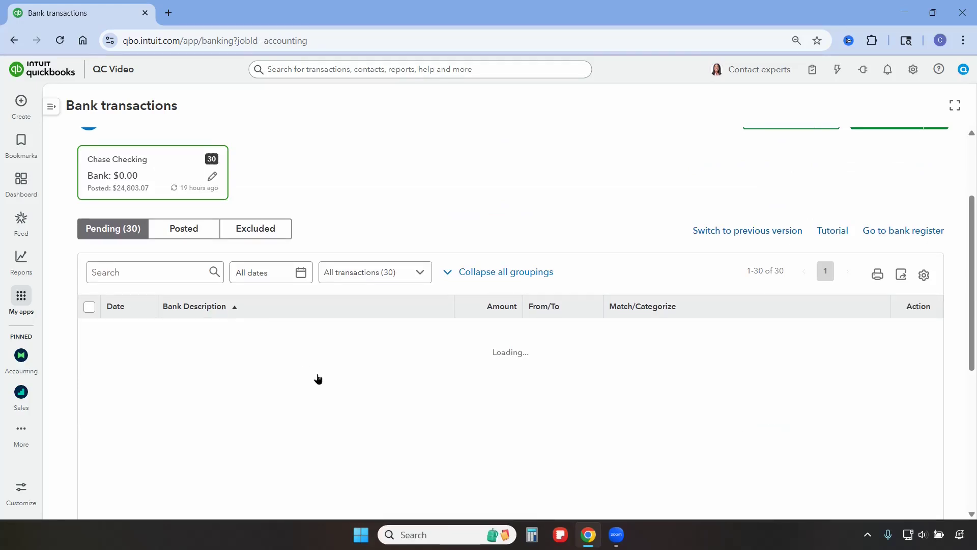
scroll(330, 380, "down", 1)
scroll(305, 381, "up", 1)
left_click(246, 369)
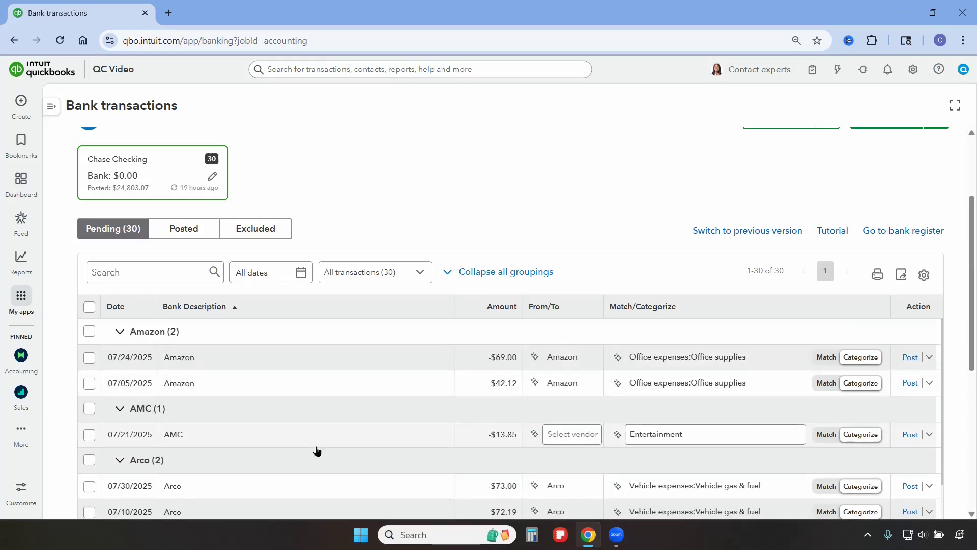
scroll(316, 452, "down", 1)
scroll(319, 451, "down", 1)
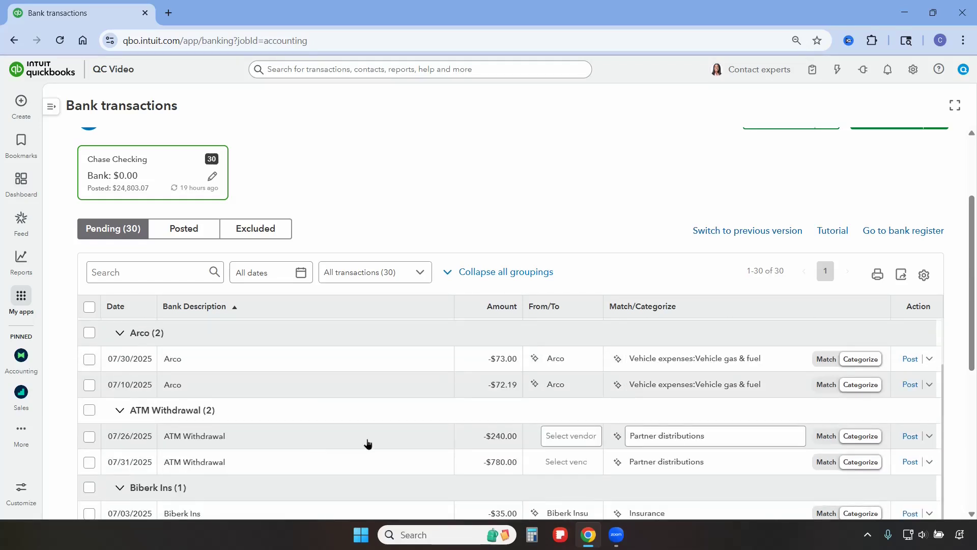
scroll(400, 438, "up", 1)
scroll(404, 436, "up", 1)
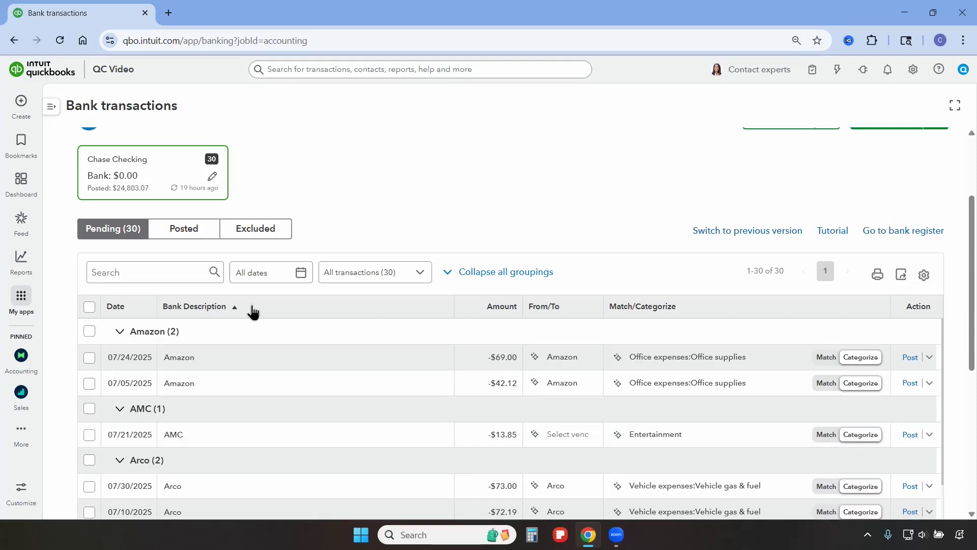
left_click(133, 308)
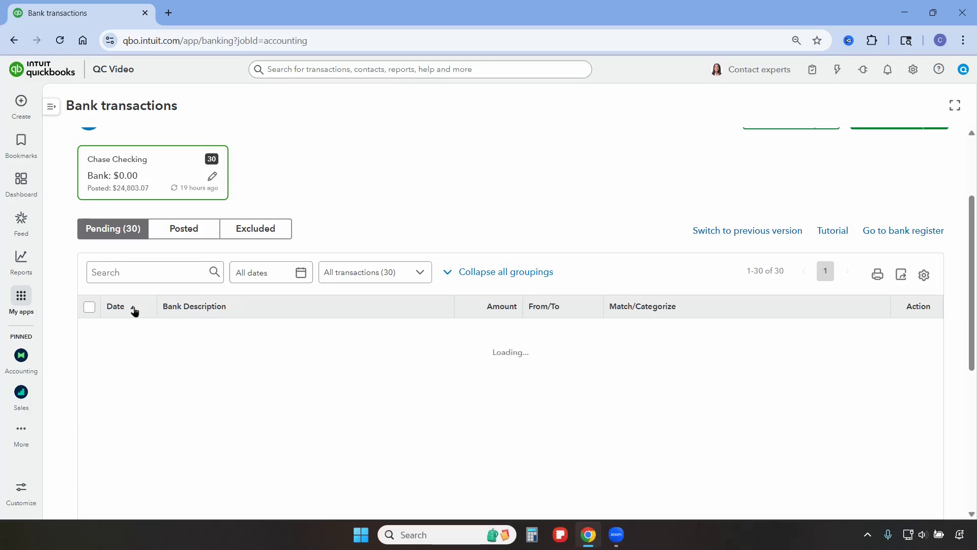
Set the table preferences to show amounts as spent and received
left_click(923, 275)
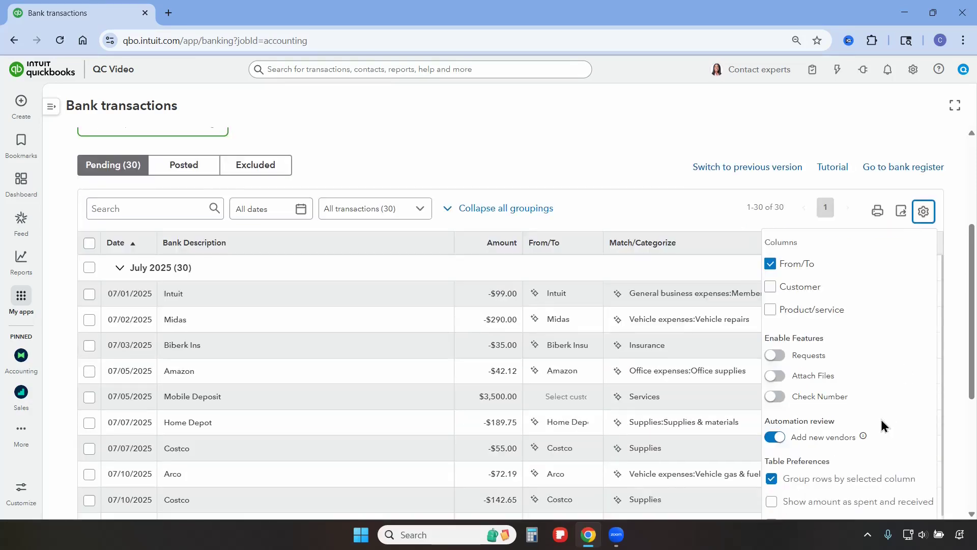
scroll(883, 425, "down", 4)
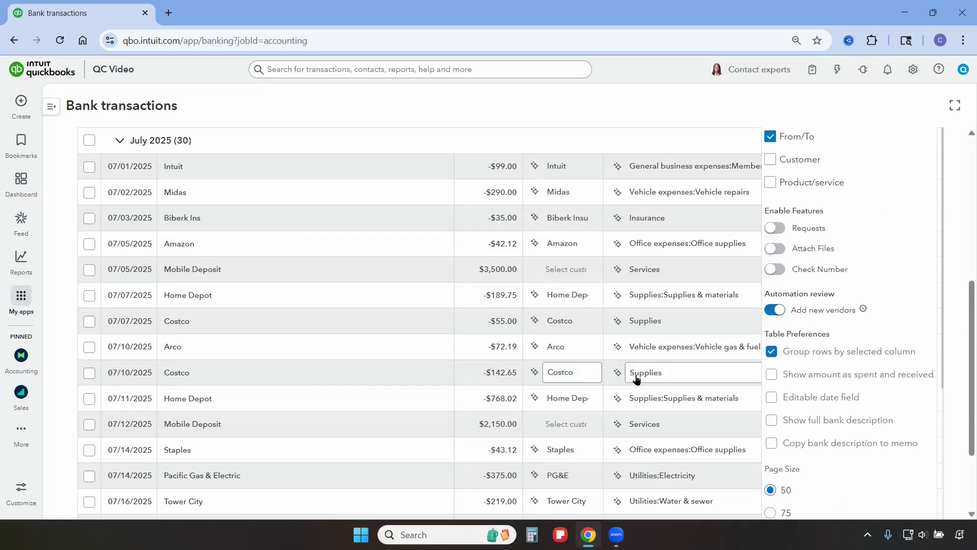
scroll(626, 364, "up", 1)
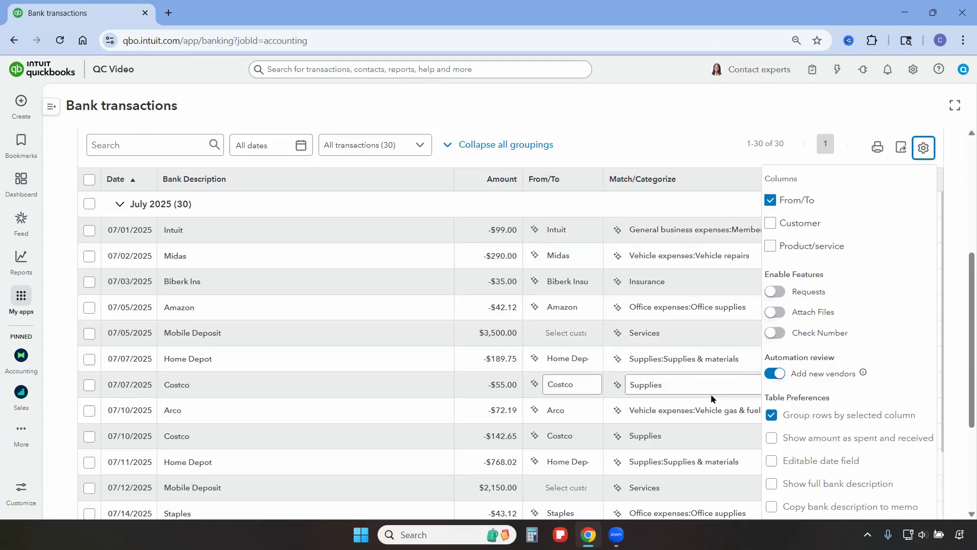
left_click(773, 439)
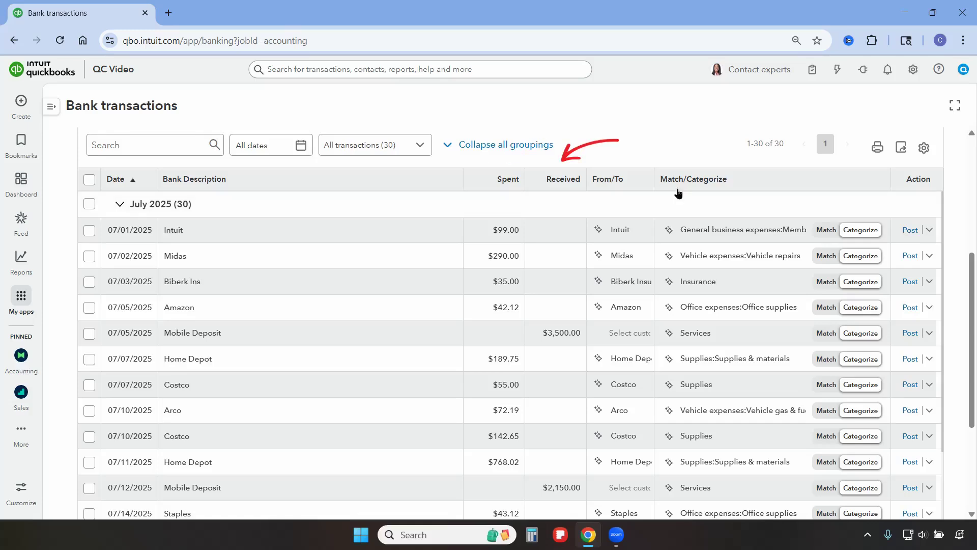
Enable Editable date field in the table preferences and open the date calendar of the 07/01/2025 Intuit transaction
left_click(924, 148)
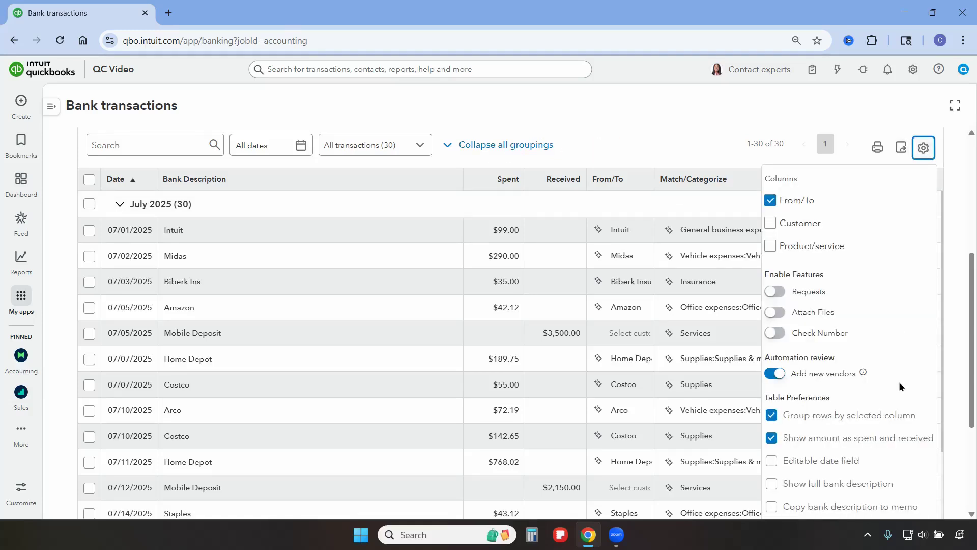
scroll(825, 417, "down", 1)
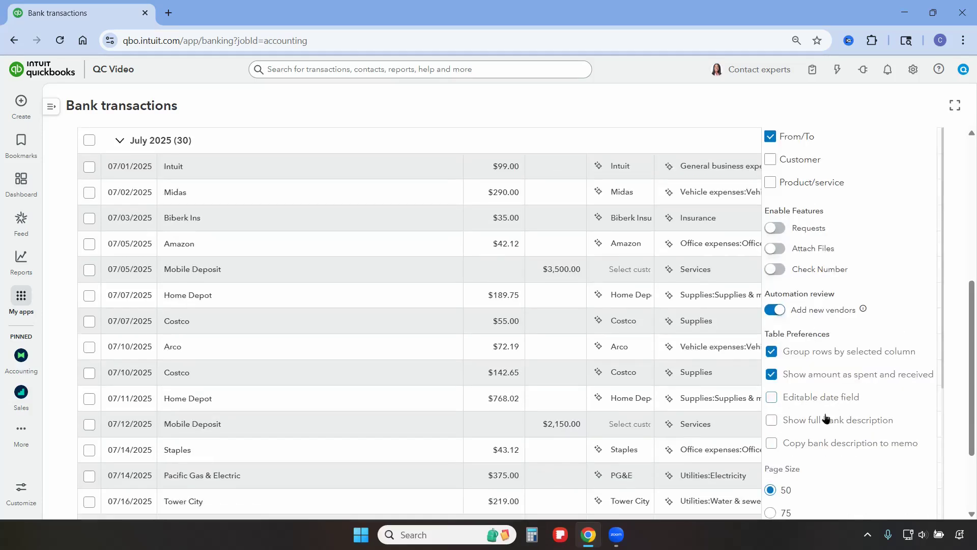
left_click(771, 396)
scroll(154, 254, "up", 1)
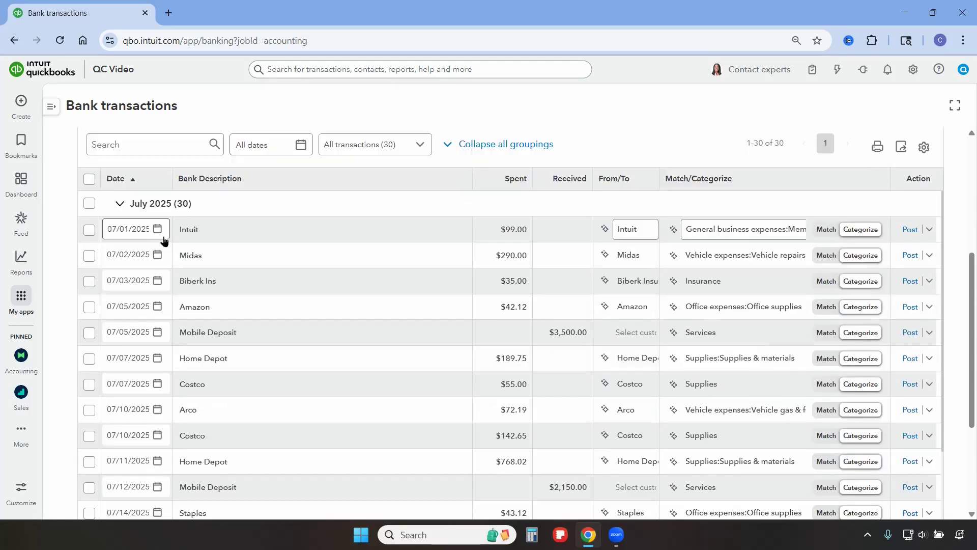
left_click(157, 230)
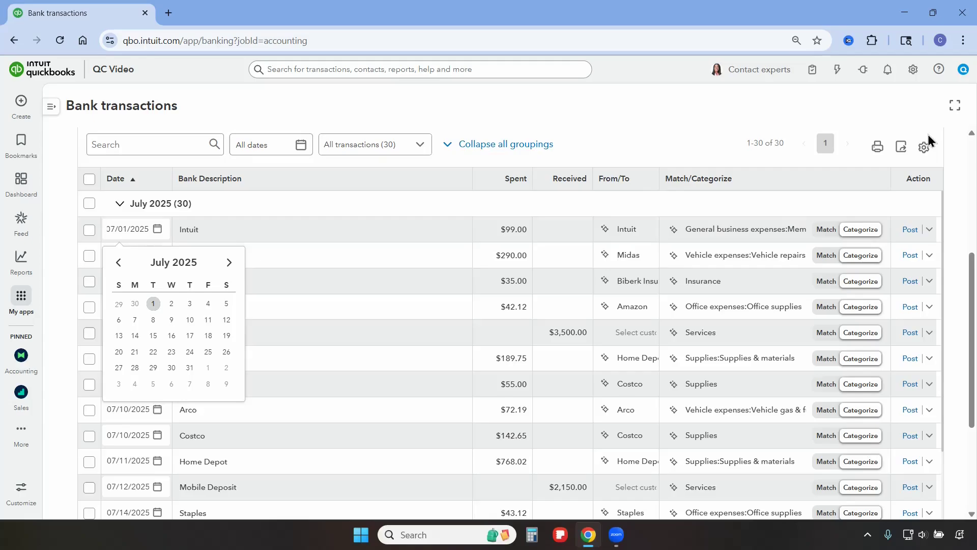
Enable Show full bank description in the table preferences, switching it off and on again to compare the descriptions
left_click(925, 149)
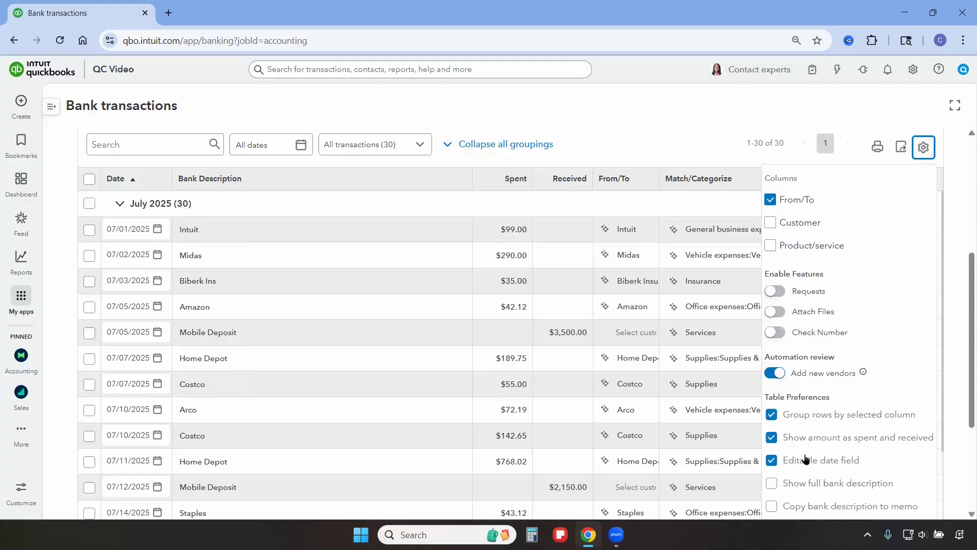
left_click(774, 483)
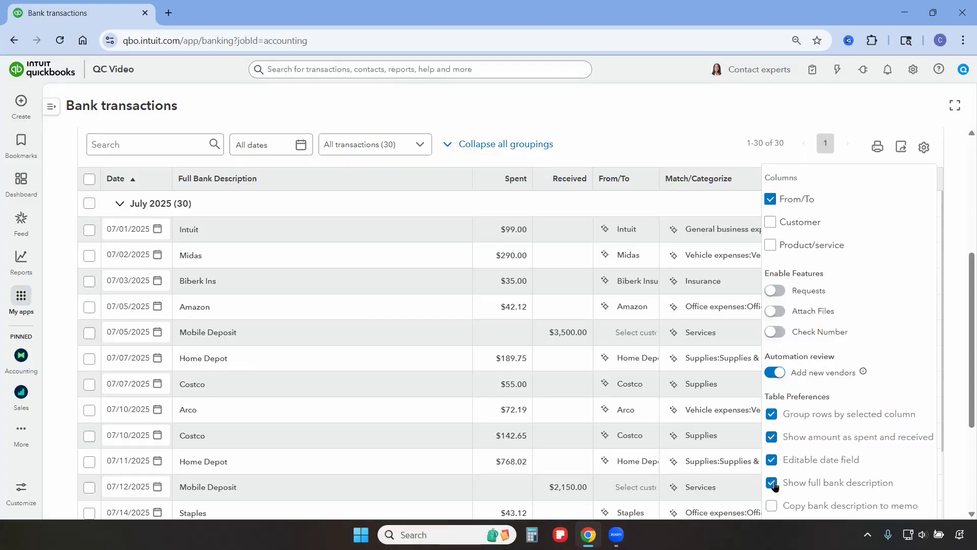
scroll(283, 448, "up", 2)
scroll(285, 448, "down", 4)
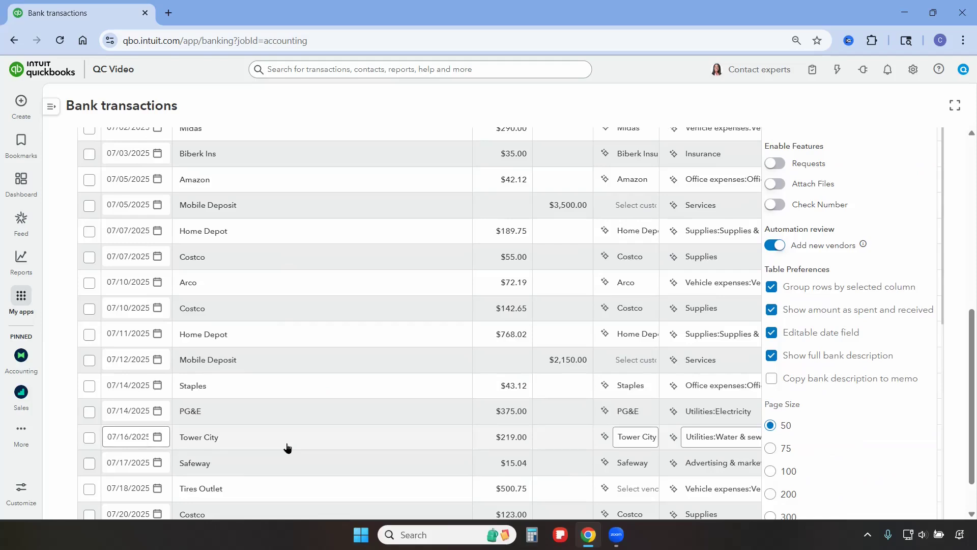
scroll(287, 447, "down", 2)
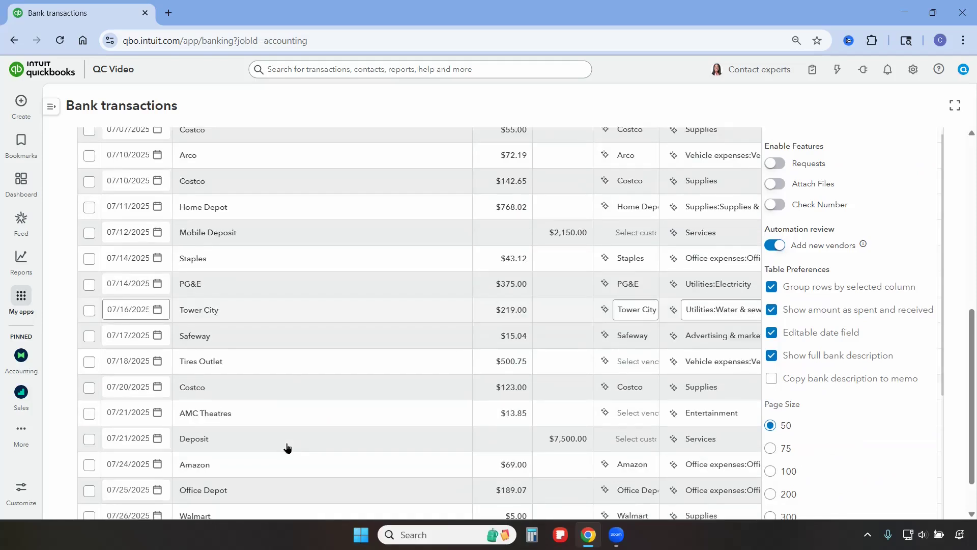
left_click(772, 357)
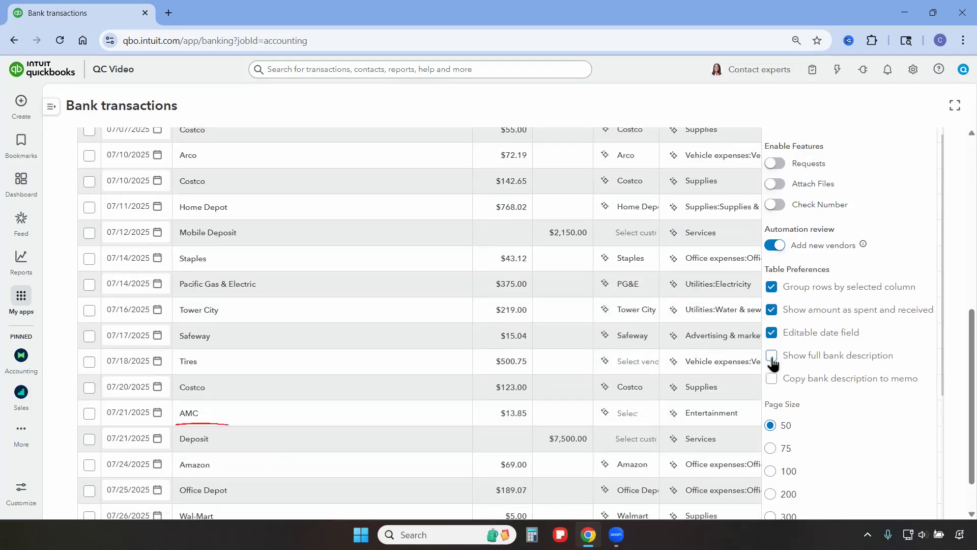
left_click(772, 356)
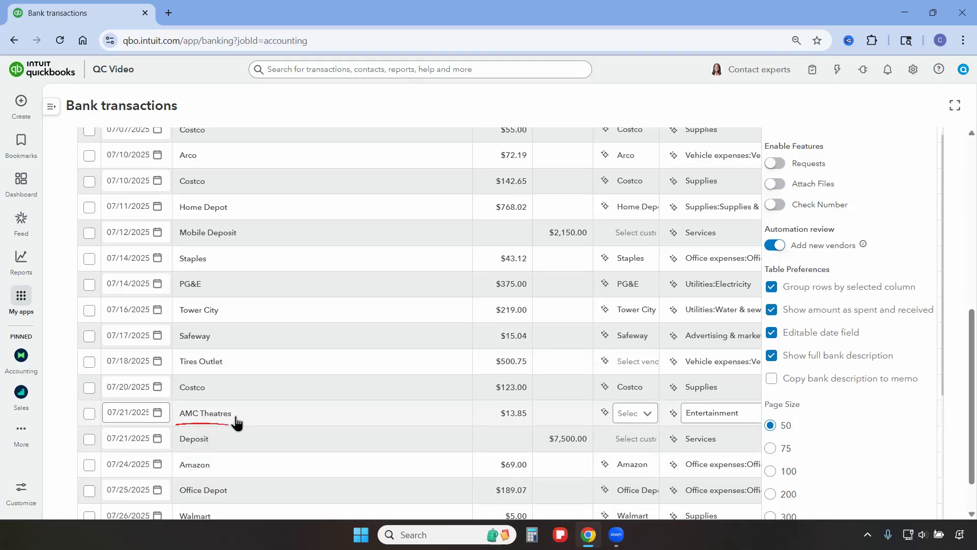
Enable Copy bank description to memo and expand the 07/21/2025 AMC Theatres transaction to check its memo
left_click(773, 379)
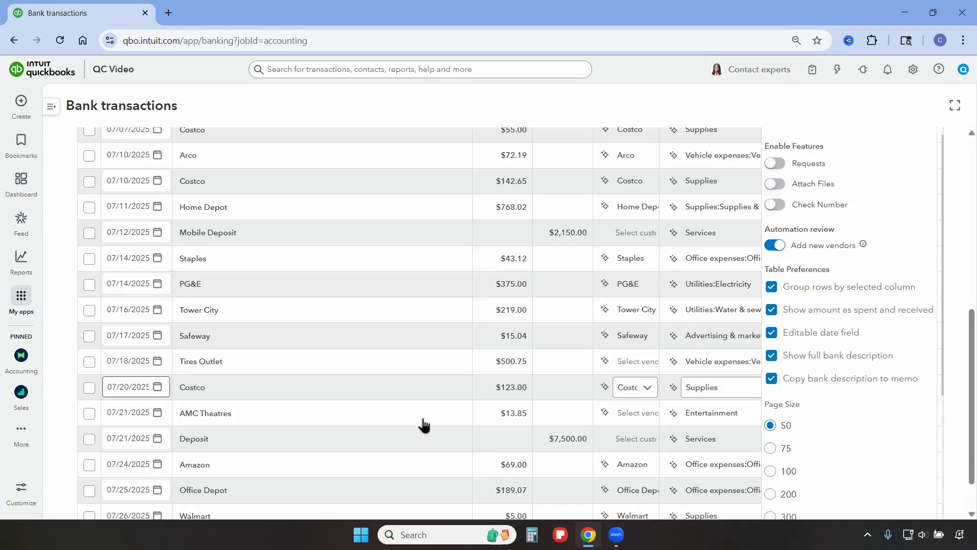
left_click(284, 421)
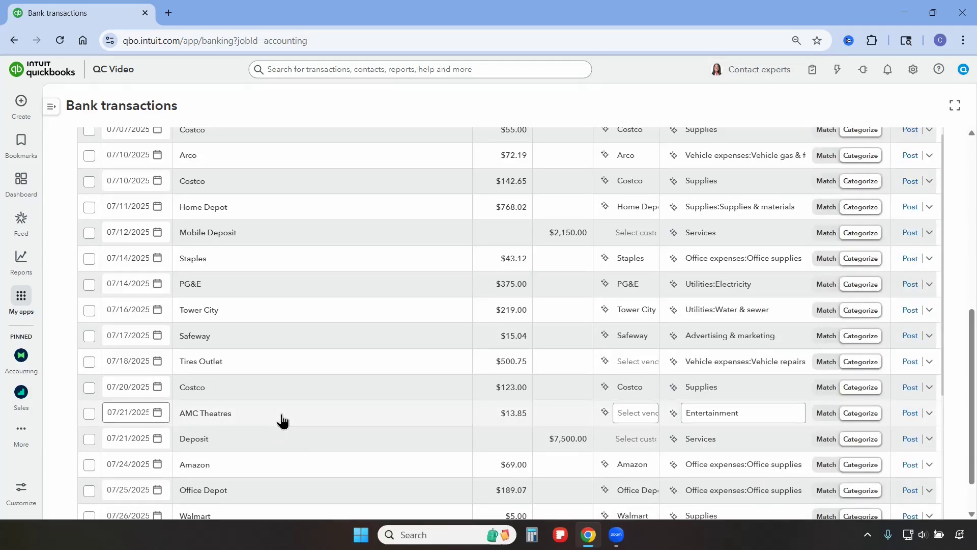
left_click(283, 421)
scroll(367, 435, "down", 3)
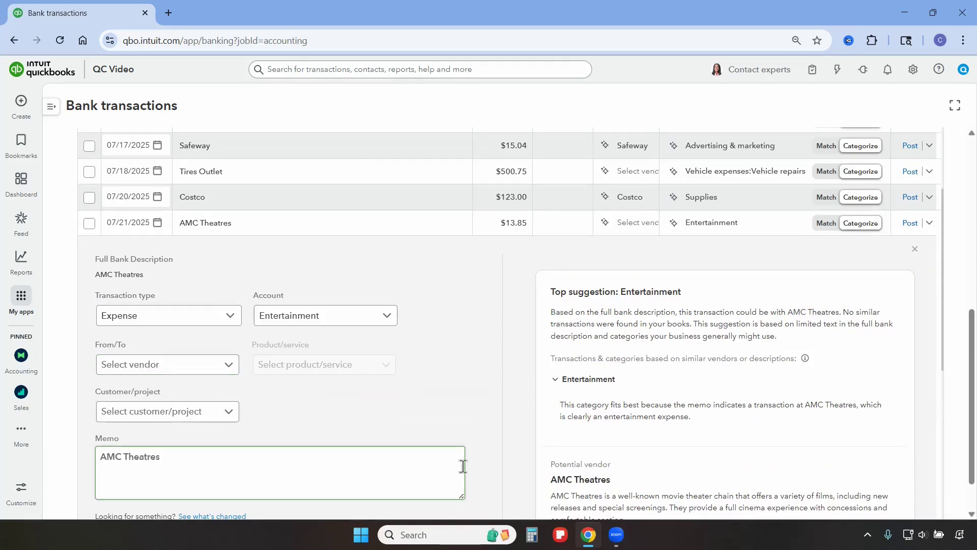
Return to the transactions table settings and look through the remaining options
scroll(799, 445, "up", 8)
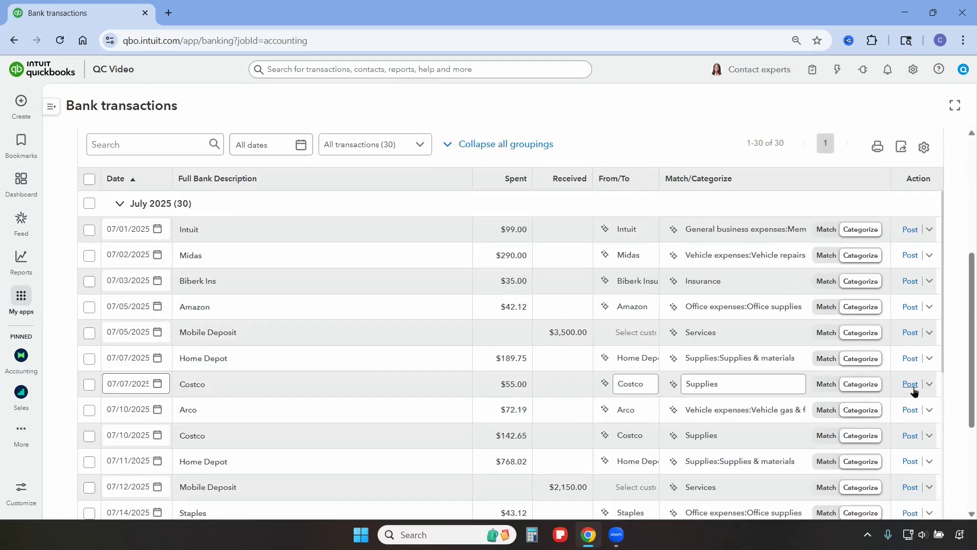
left_click(924, 147)
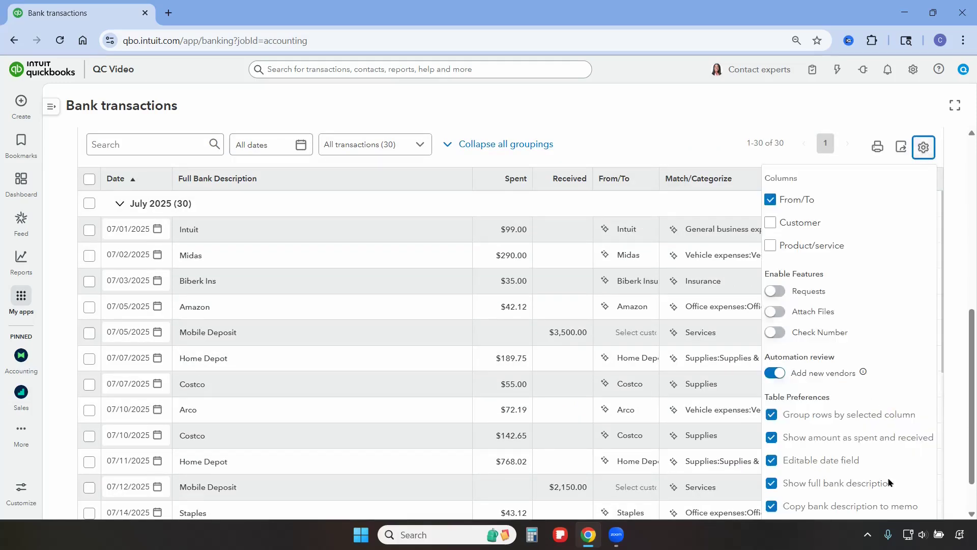
scroll(889, 484, "down", 4)
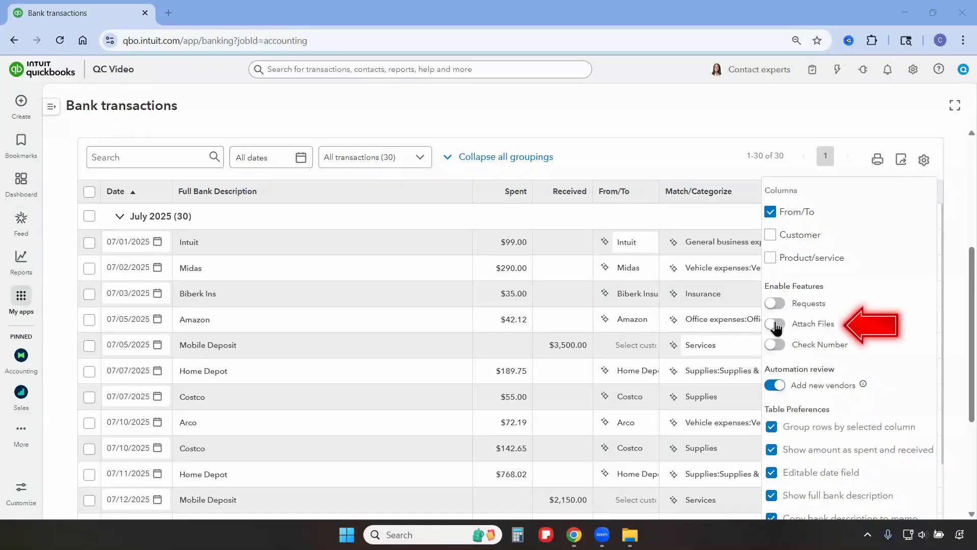
Enable the Attach Files and Requests features in the bank transactions table settings
left_click(776, 327)
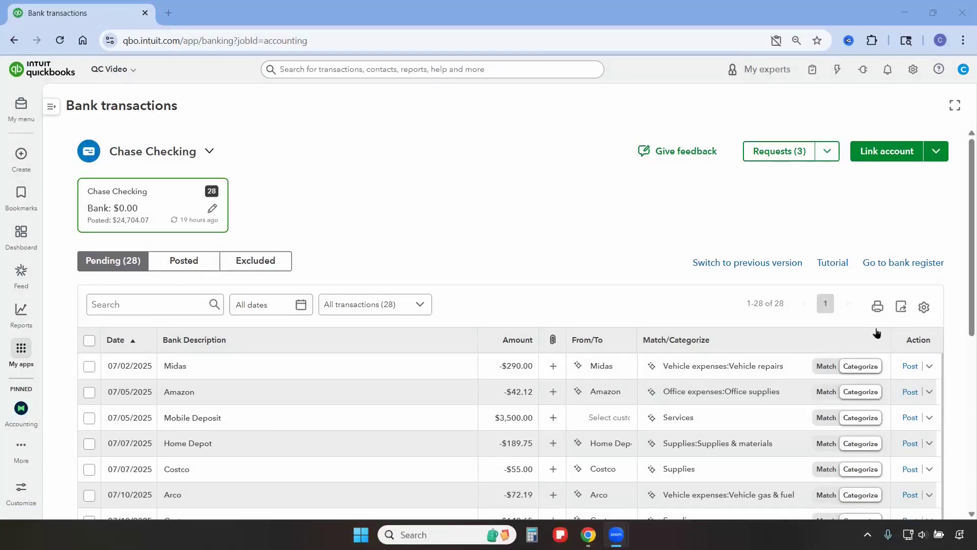
left_click(924, 309)
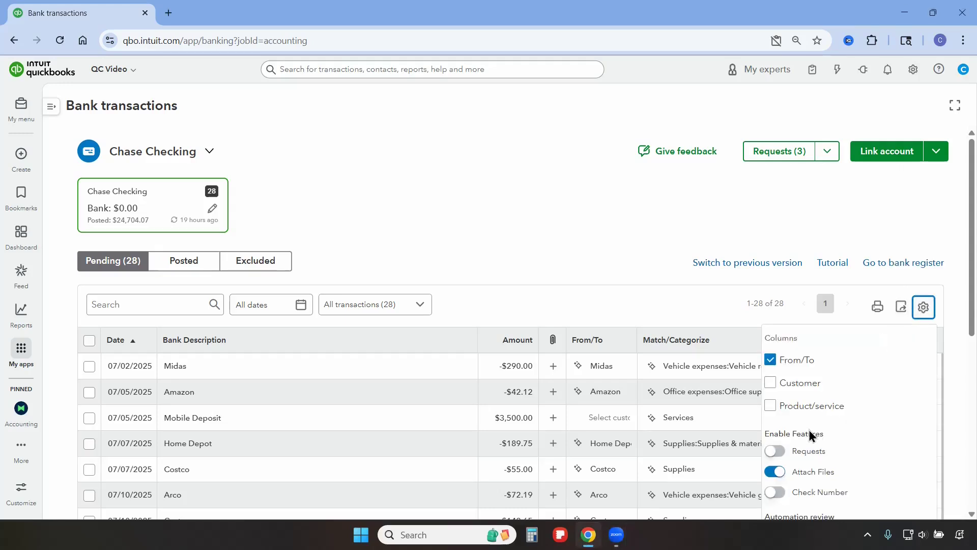
left_click(775, 451)
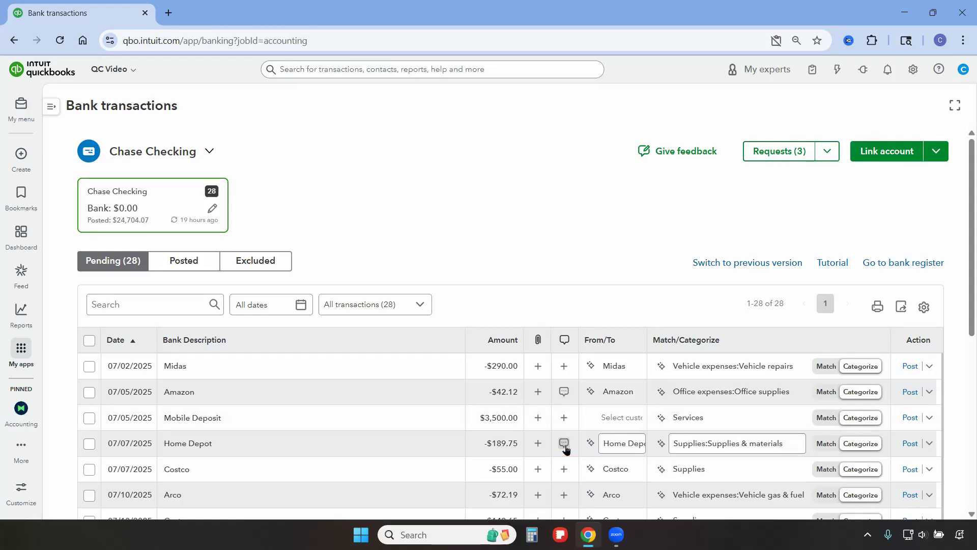
Add the request "What was purchased?" for the 07/07/2025 Costco transaction to the request list
scroll(566, 449, "down", 1)
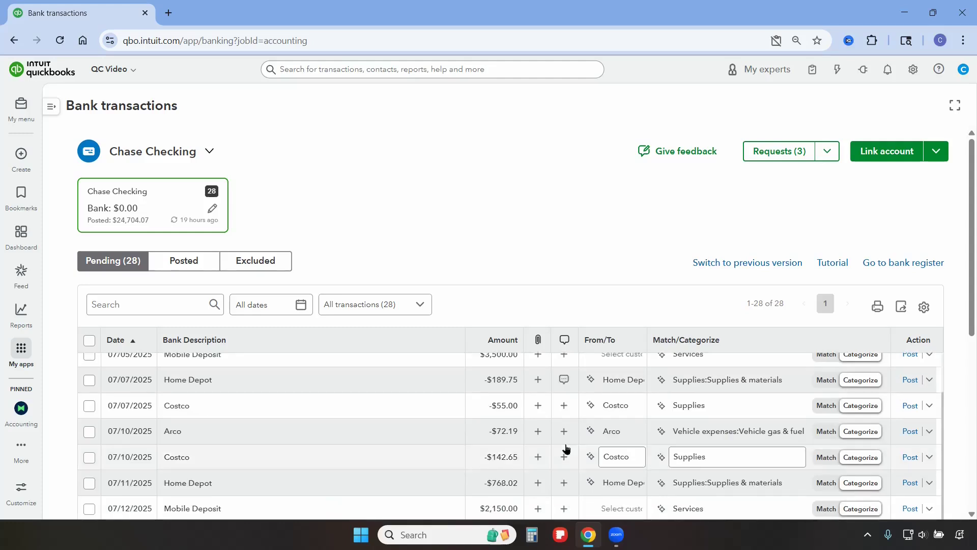
left_click(565, 406)
type("What was purchased?")
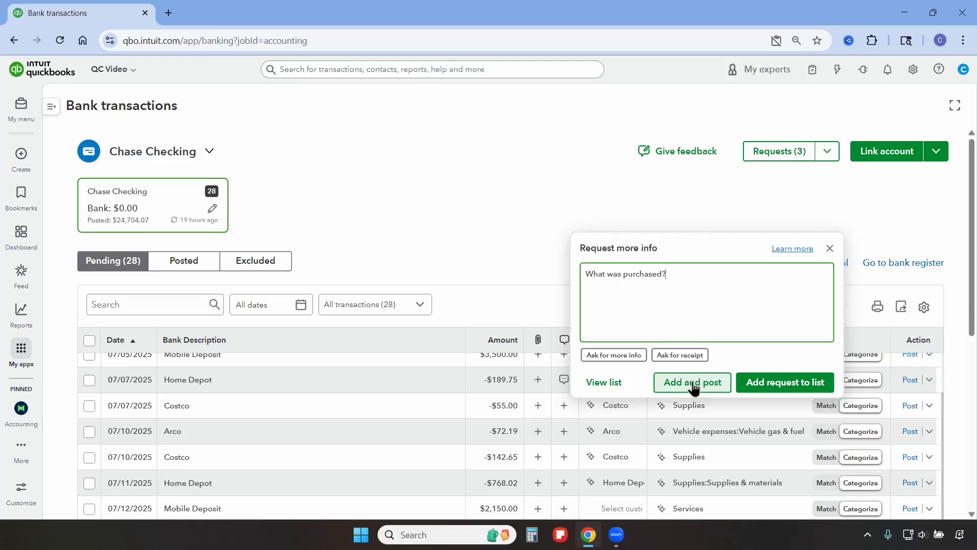
left_click(761, 390)
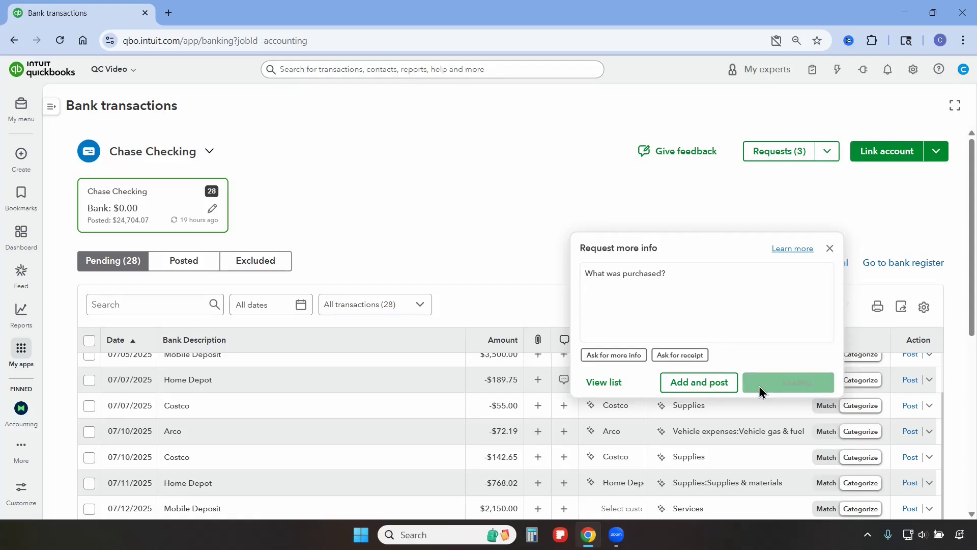
Check the request link option, open the list of requests for info and view the actions available for the Costco request
left_click(830, 152)
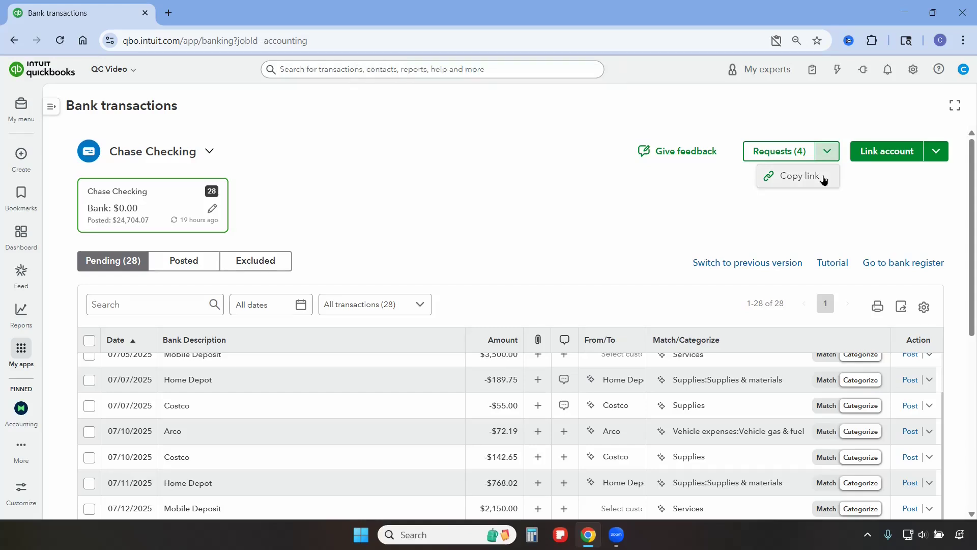
left_click(779, 152)
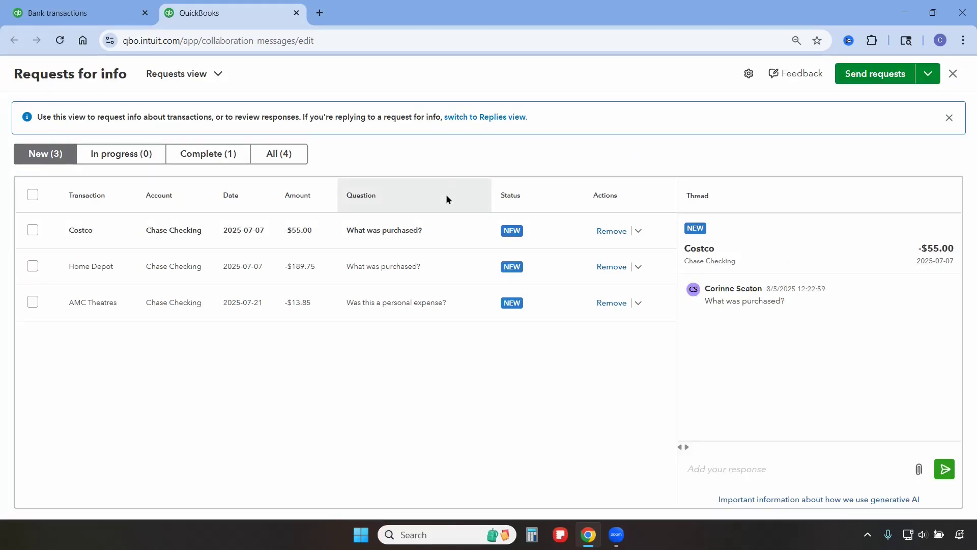
left_click(638, 230)
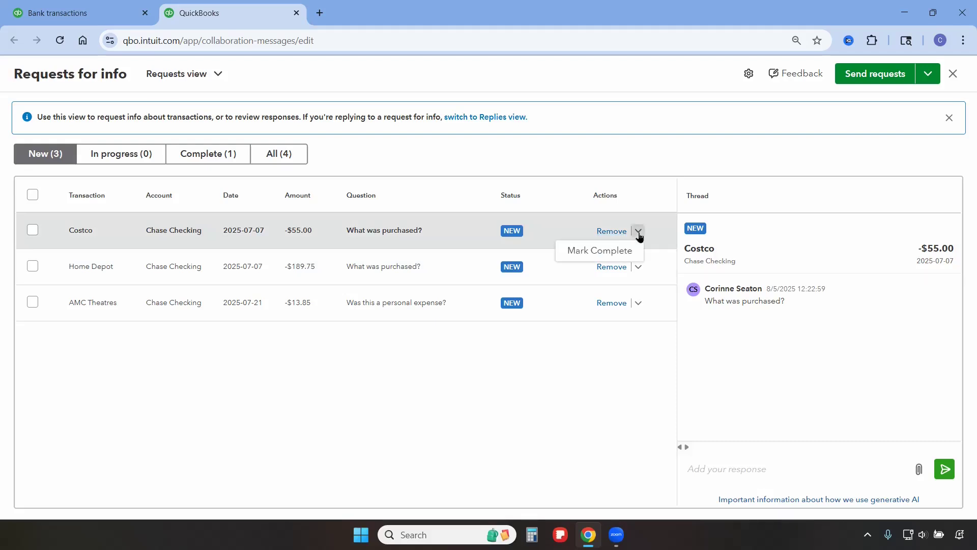
left_click(585, 377)
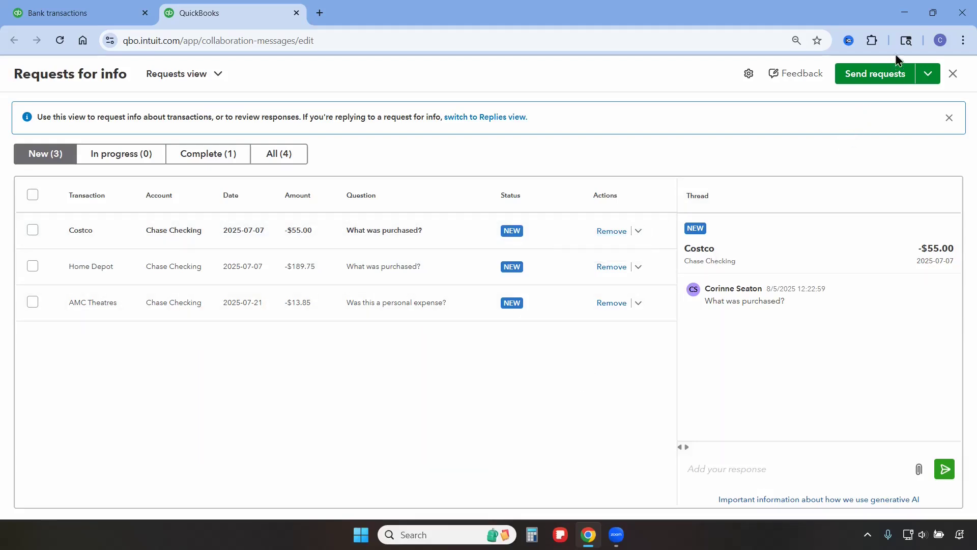
View the client email form for sending requests, close it unsent and look at the alternative sending option
left_click(898, 77)
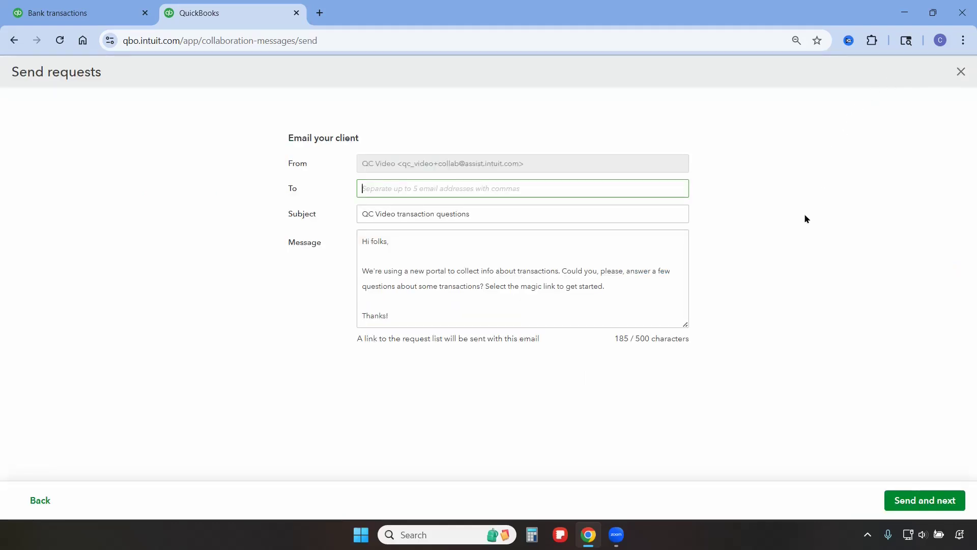
left_click(962, 72)
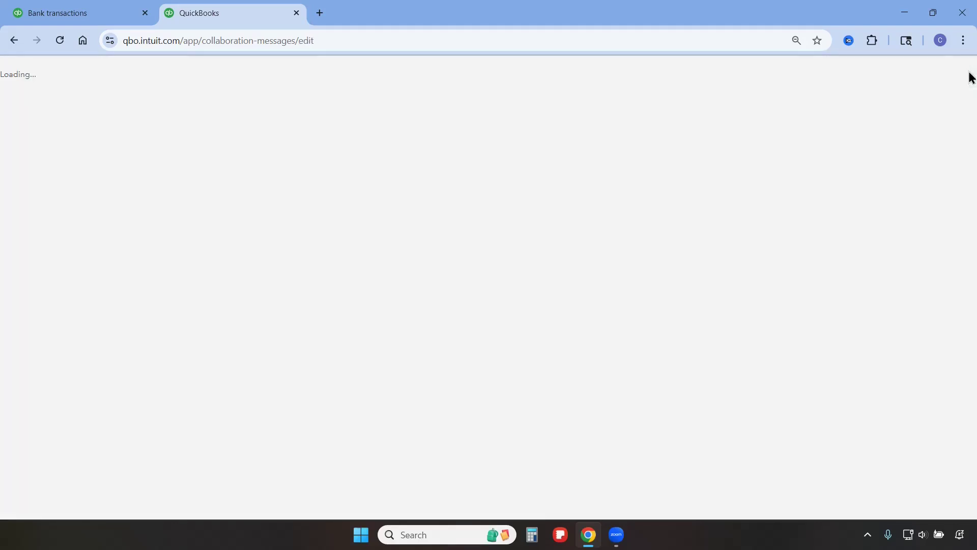
left_click(929, 75)
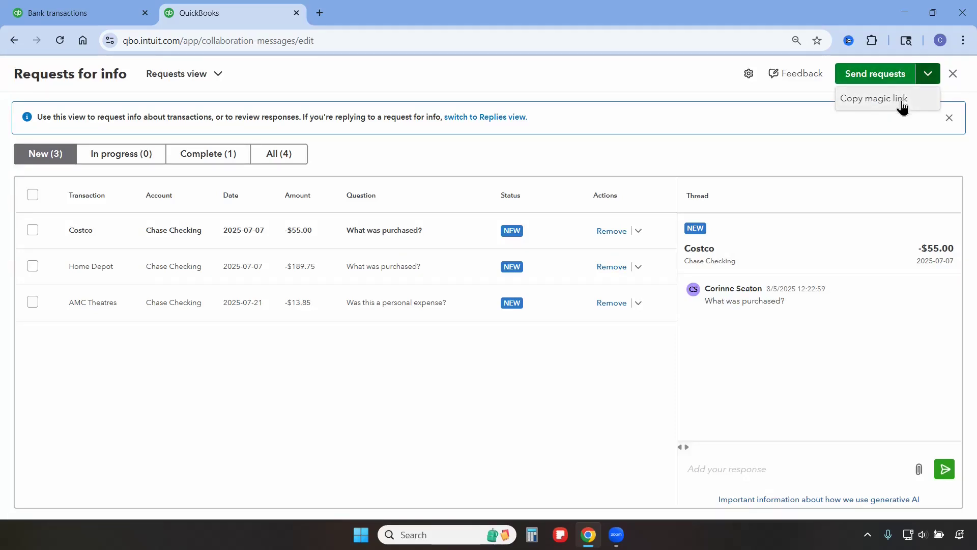
Open the request settings and view the emails set for respondent alerts
left_click(749, 76)
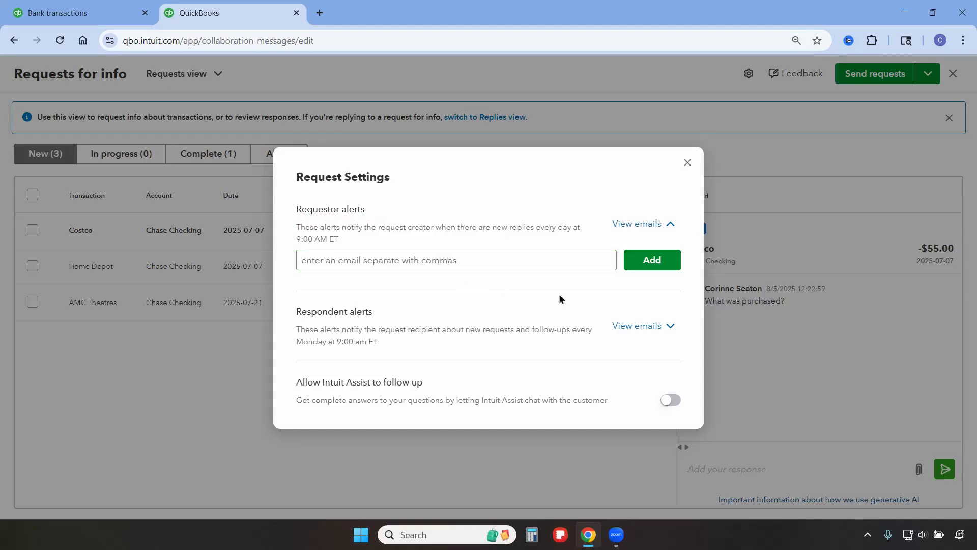
left_click(658, 325)
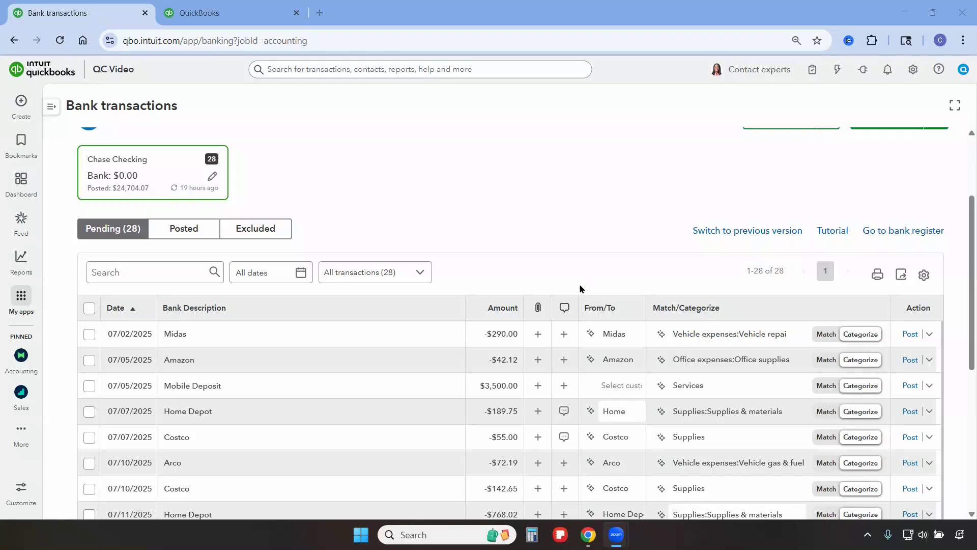
Reply "Tools" to the request on the 07/07/2025 Home Depot transaction and close its thread
left_click(566, 418)
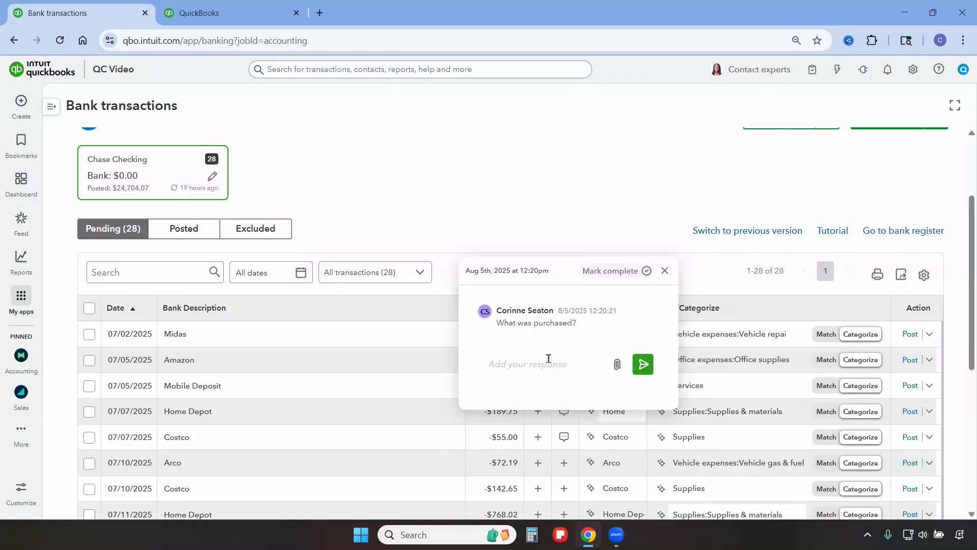
type("Tools")
left_click(645, 366)
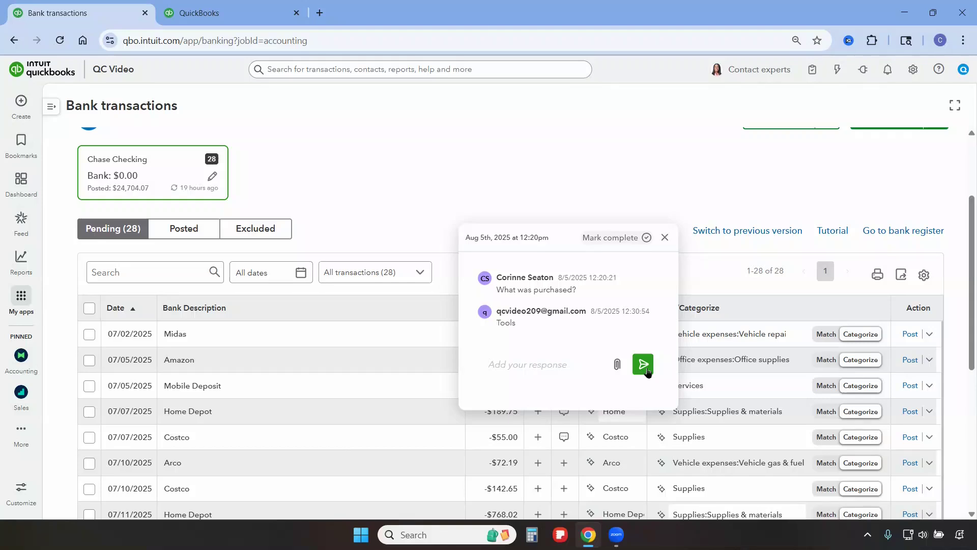
left_click(667, 238)
Answer the AMC Theatres request in the requests list with "No, this was an advertising expense"
scroll(664, 245, "up", 3)
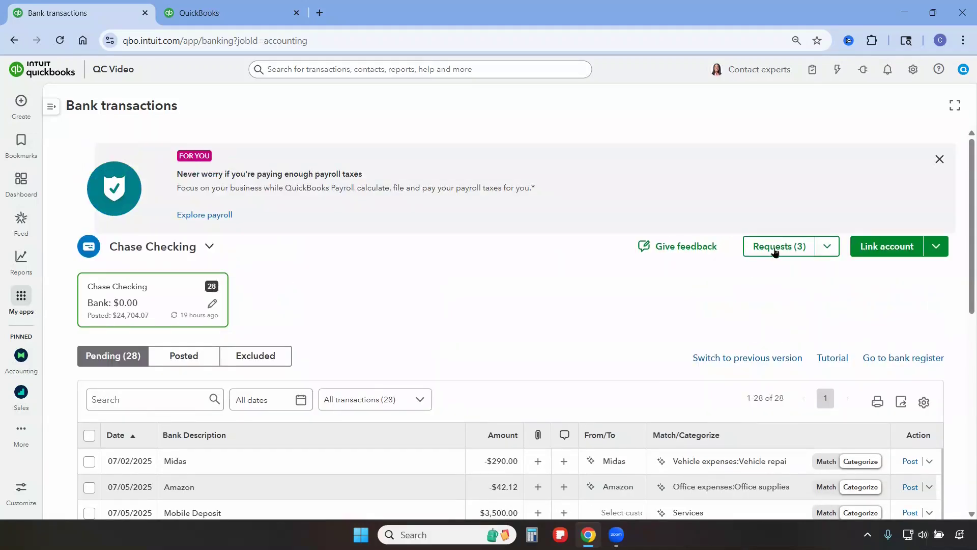
left_click(223, 23)
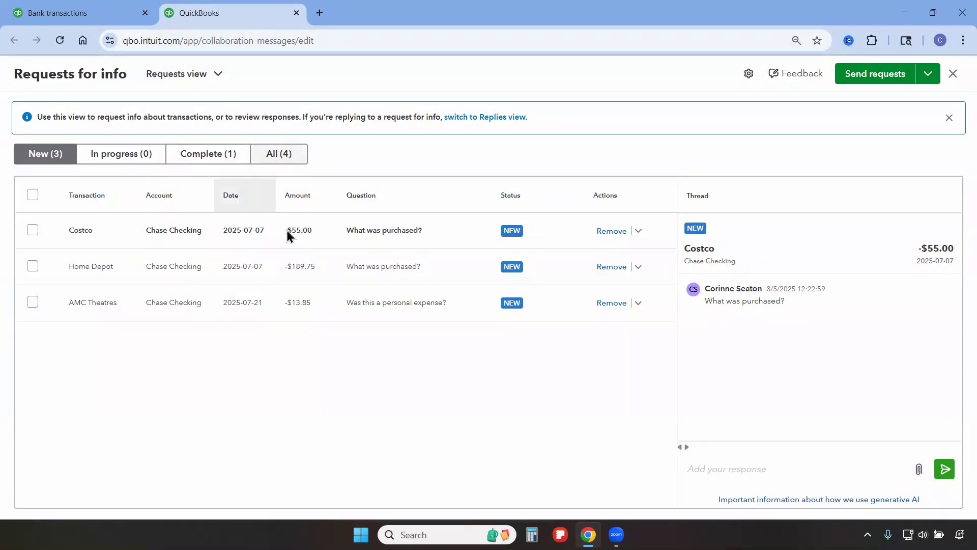
left_click(106, 312)
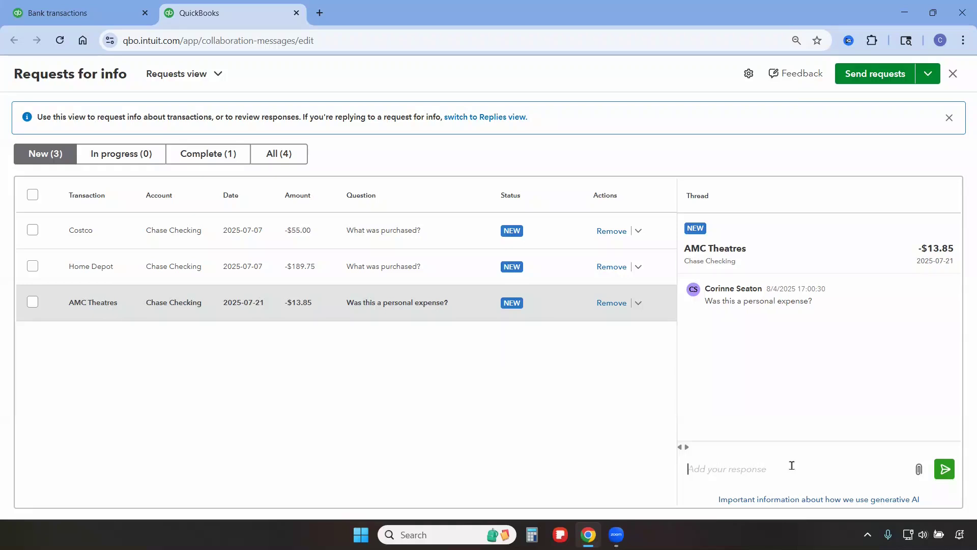
left_click(792, 466)
type("No, this was an advertising expense")
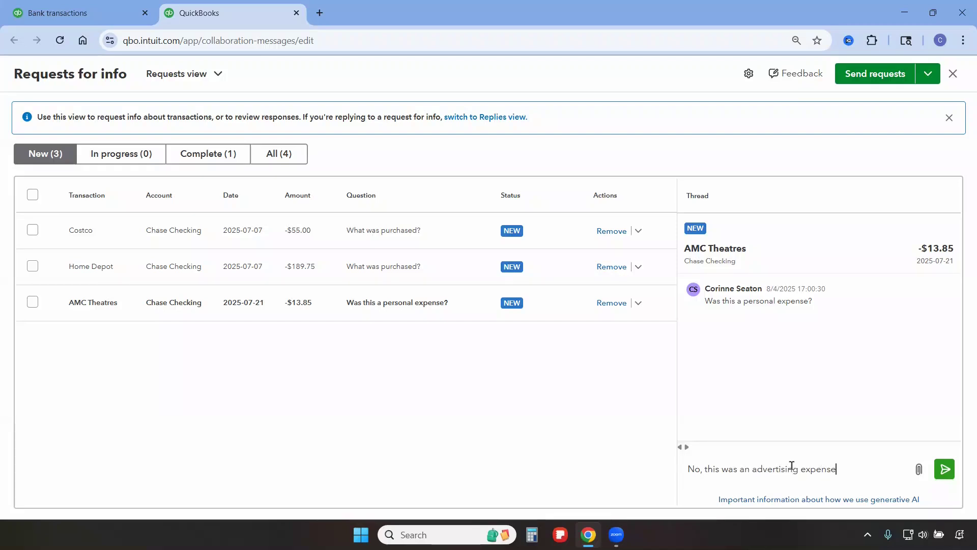
key("Return")
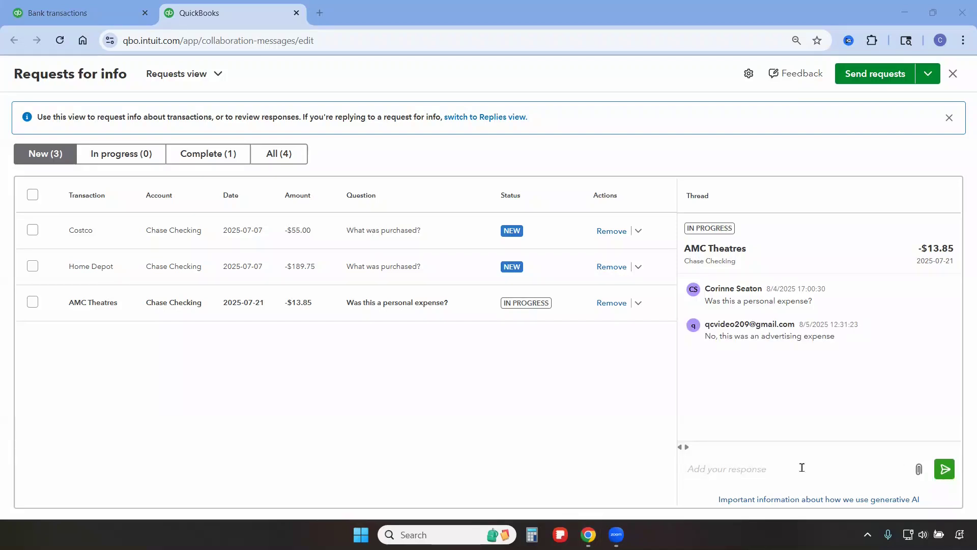
Mark the AMC Theatres request complete and check its request status in the bank transactions table
left_click(639, 305)
left_click(621, 321)
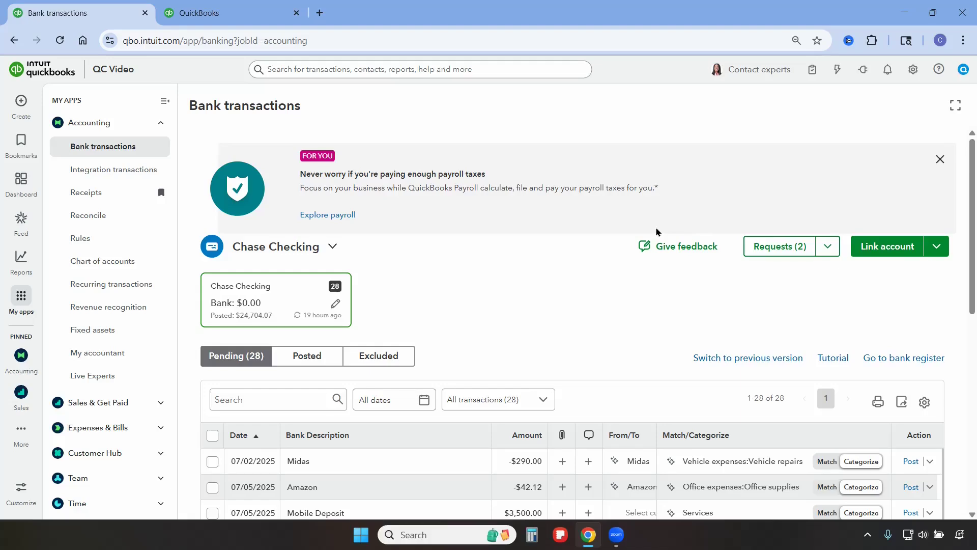
scroll(656, 232, "down", 9)
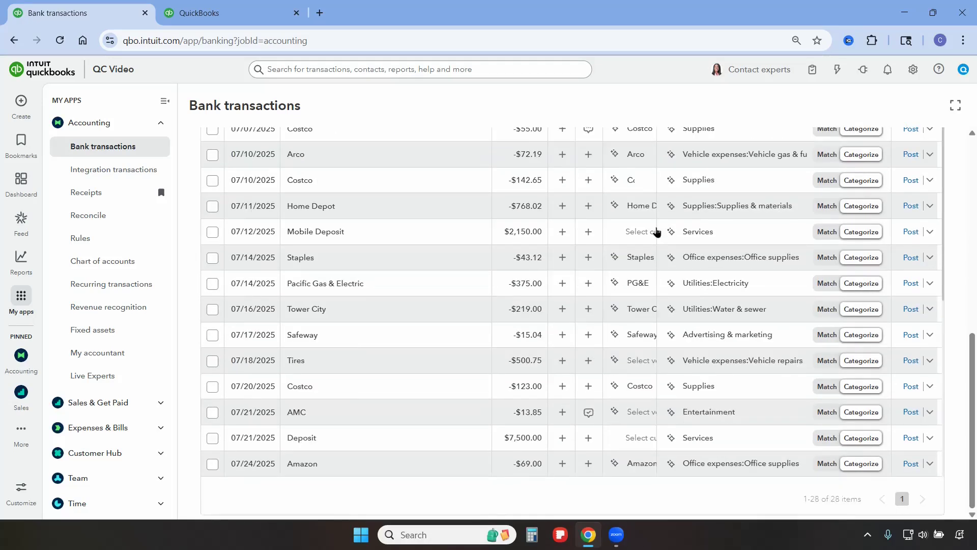
scroll(656, 234, "down", 3)
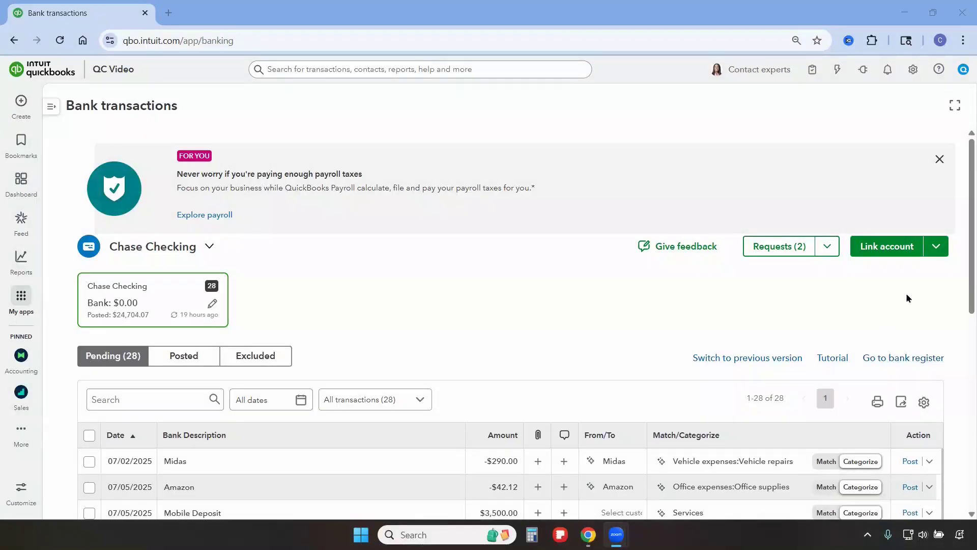
Upload the file Chase July 2025 Bank Statement.pdf as a bank transactions import for the Chase Checking account
left_click(938, 249)
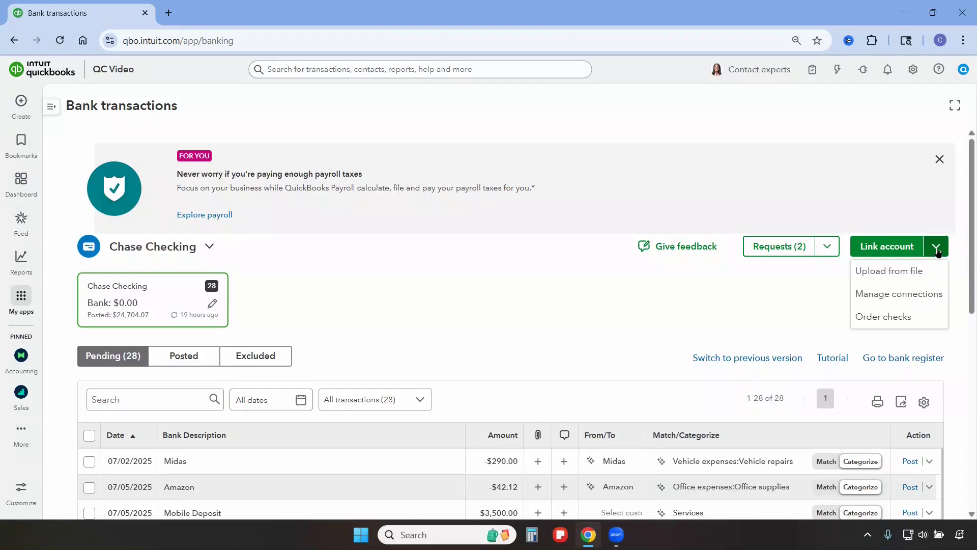
left_click(904, 274)
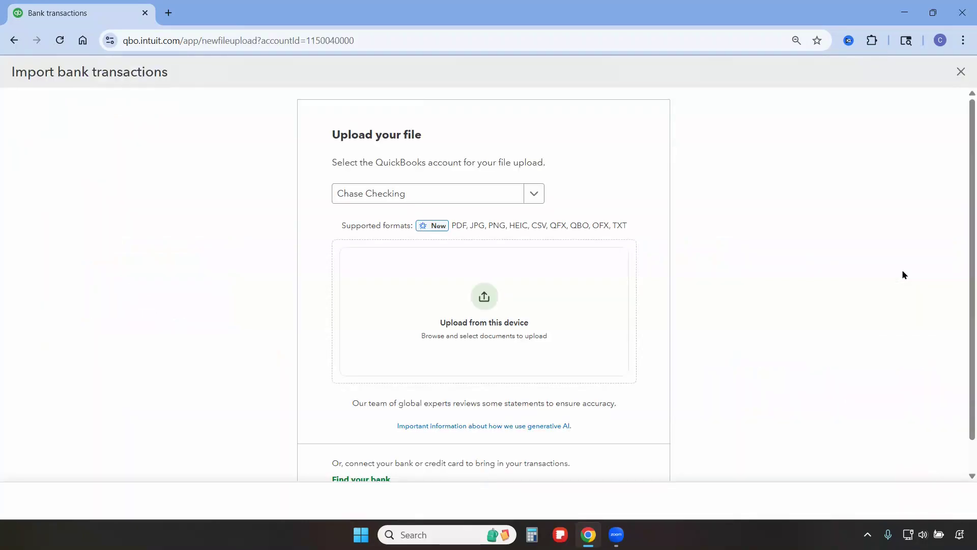
left_click(534, 199)
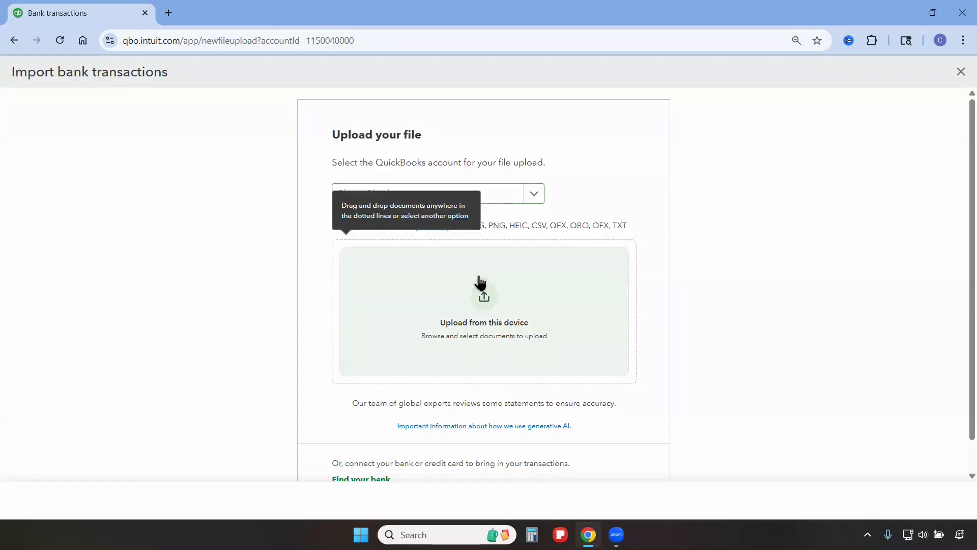
left_click(485, 301)
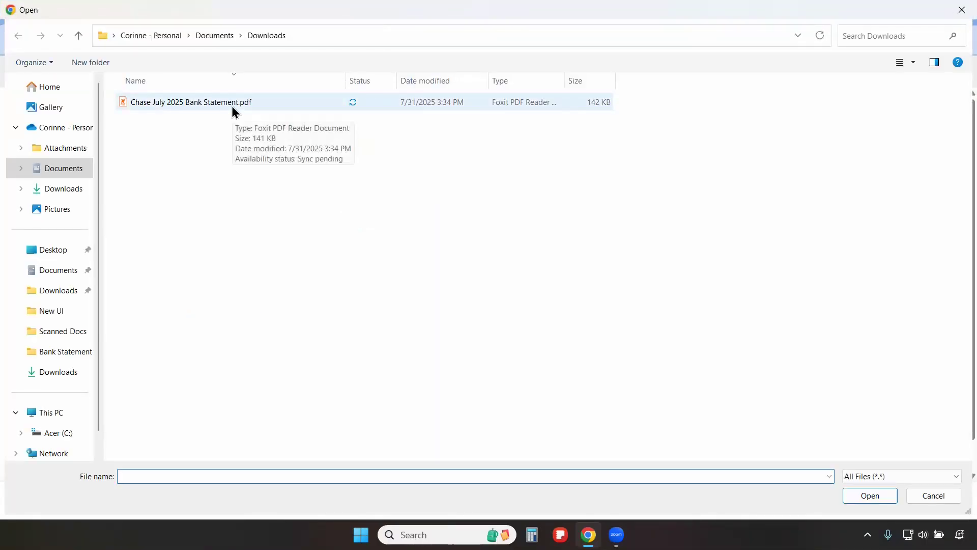
left_click(232, 105)
left_click(878, 495)
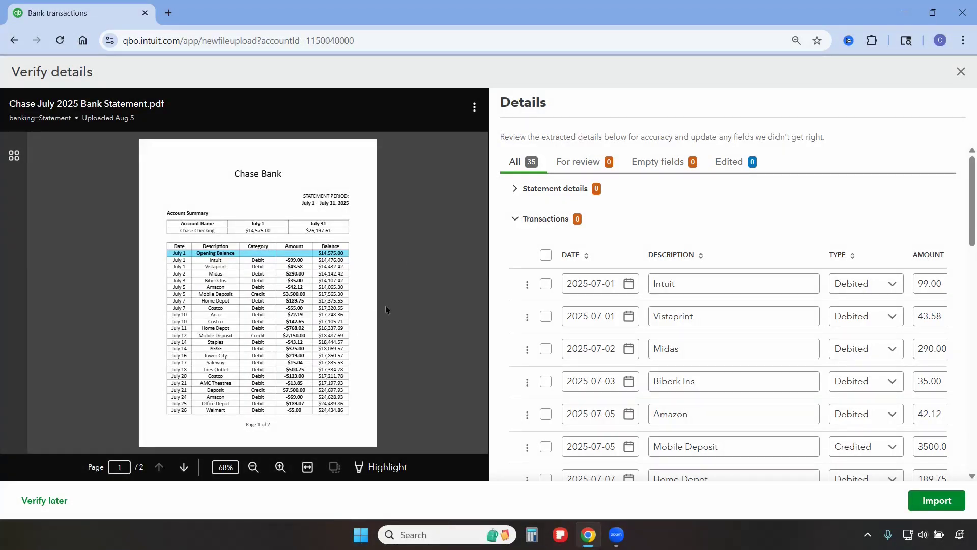
Examine both pages of the uploaded statement preview, trying its zoom levels and fit options
left_click(183, 475)
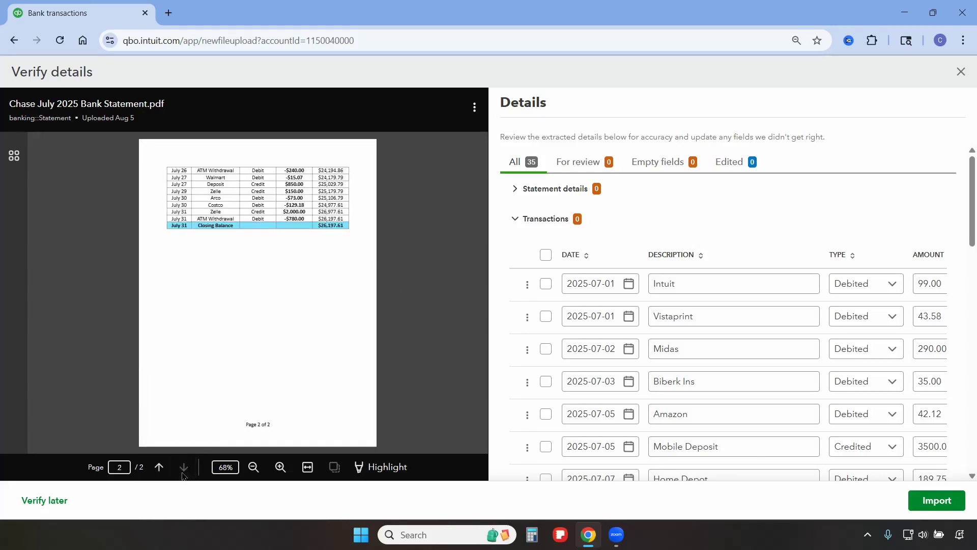
left_click(160, 468)
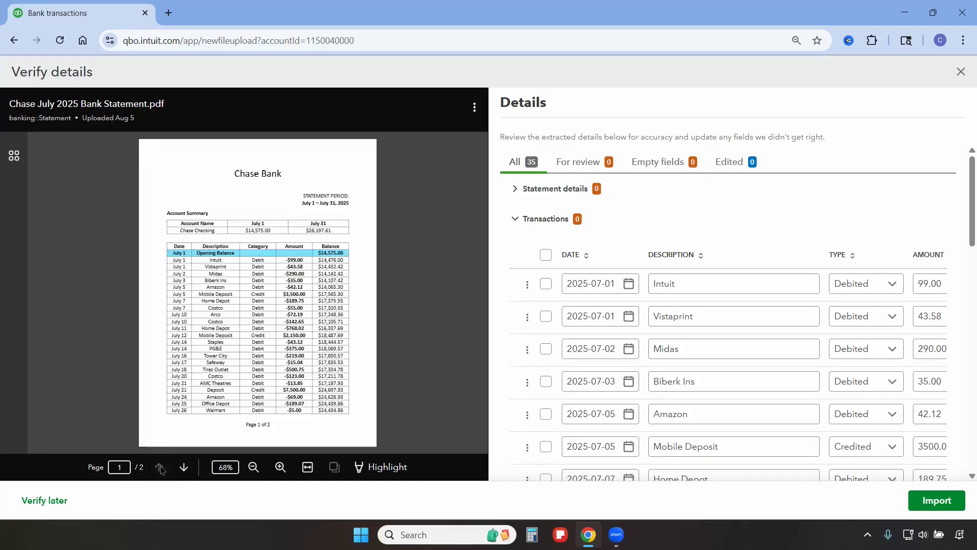
left_click(283, 478)
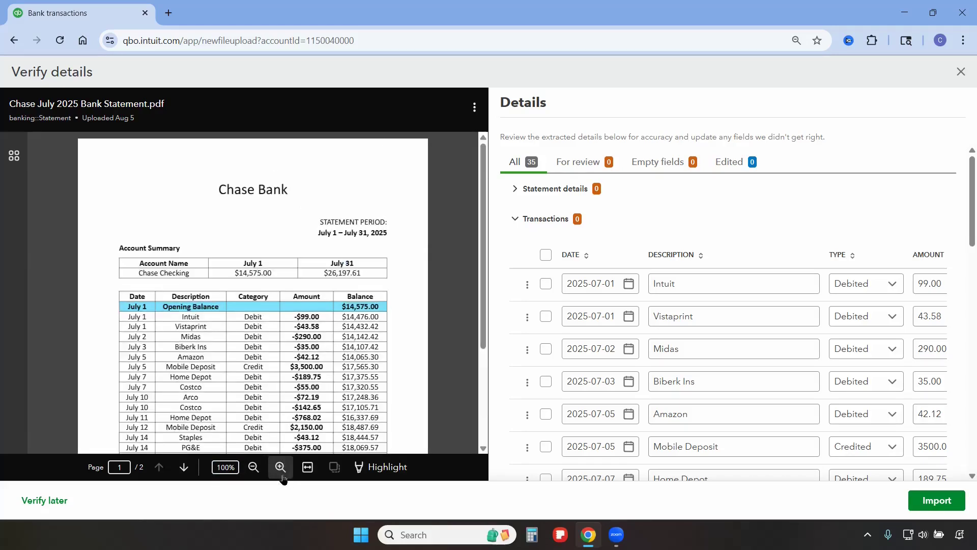
left_click(263, 476)
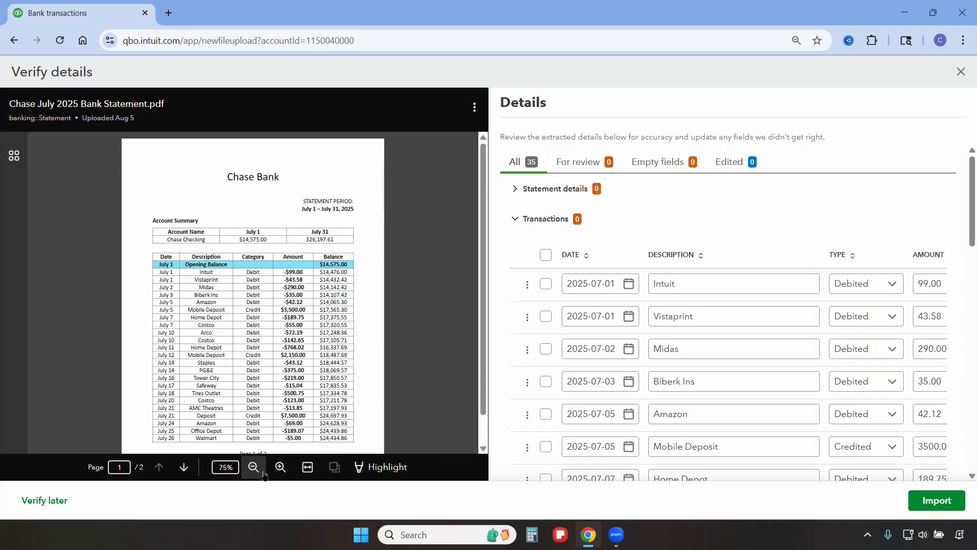
left_click(308, 471)
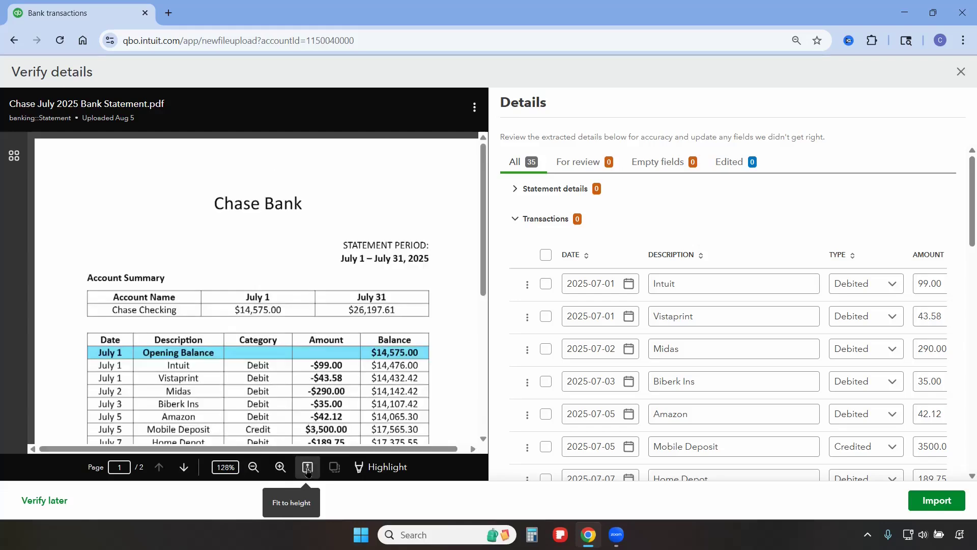
Check the statement preview with the extracted data highlighted and at closer zoom, and locate the Intuit transaction's source line
left_click(307, 471)
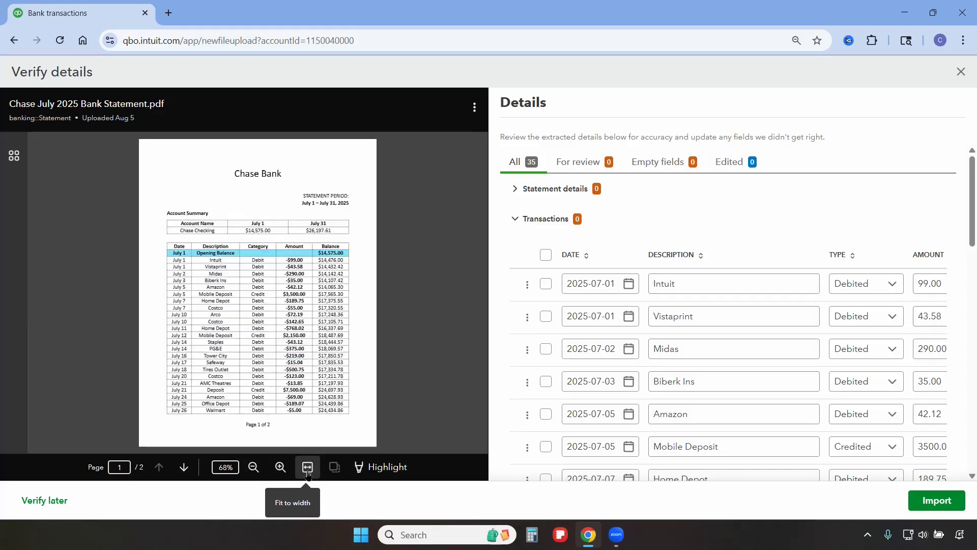
left_click(390, 470)
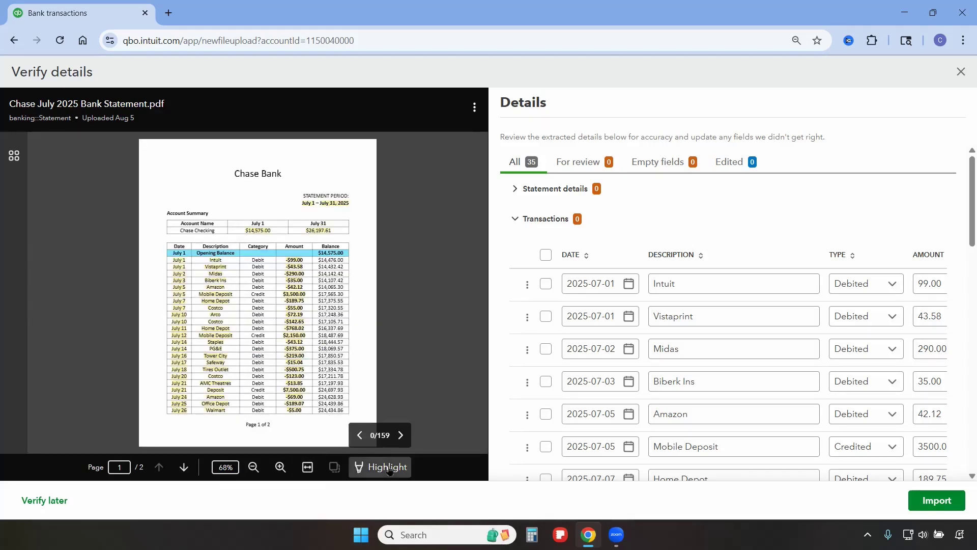
left_click(281, 469)
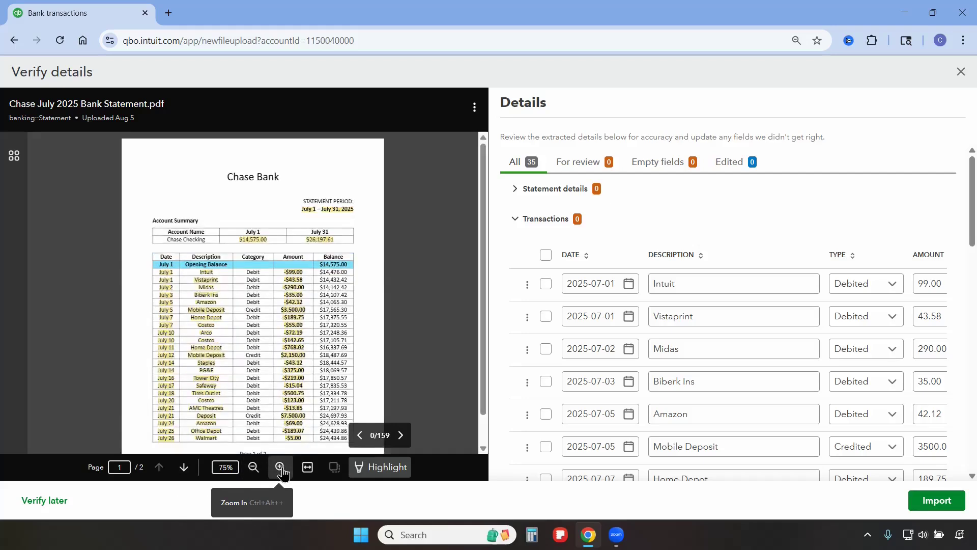
left_click(281, 469)
left_click(374, 469)
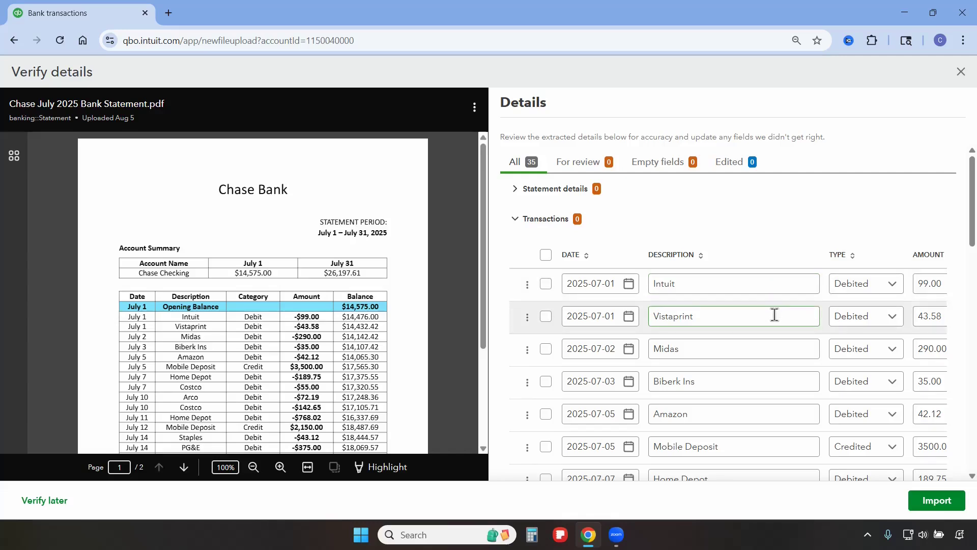
left_click(711, 286)
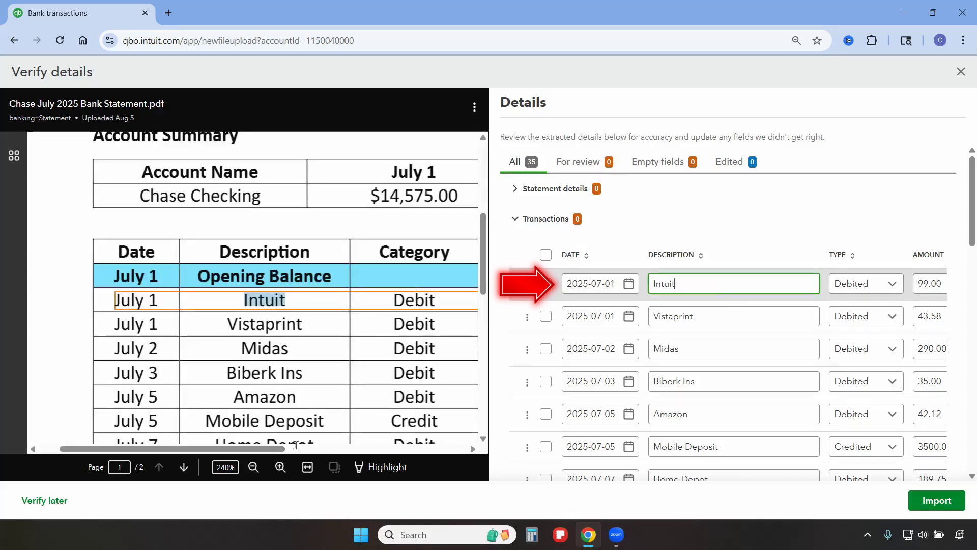
left_click(254, 467)
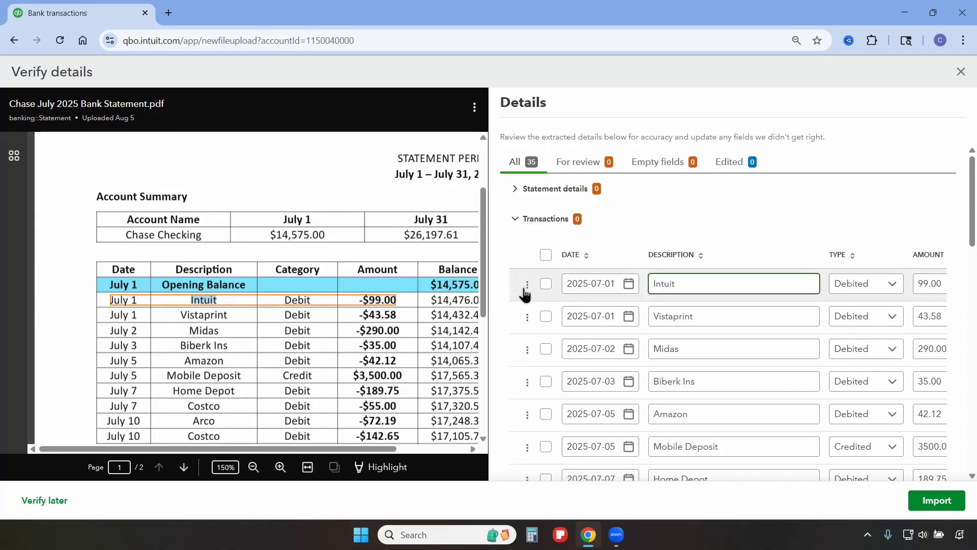
Select all transactions extracted from the Chase July 2025 statement and import them
left_click(546, 285)
left_click(547, 318)
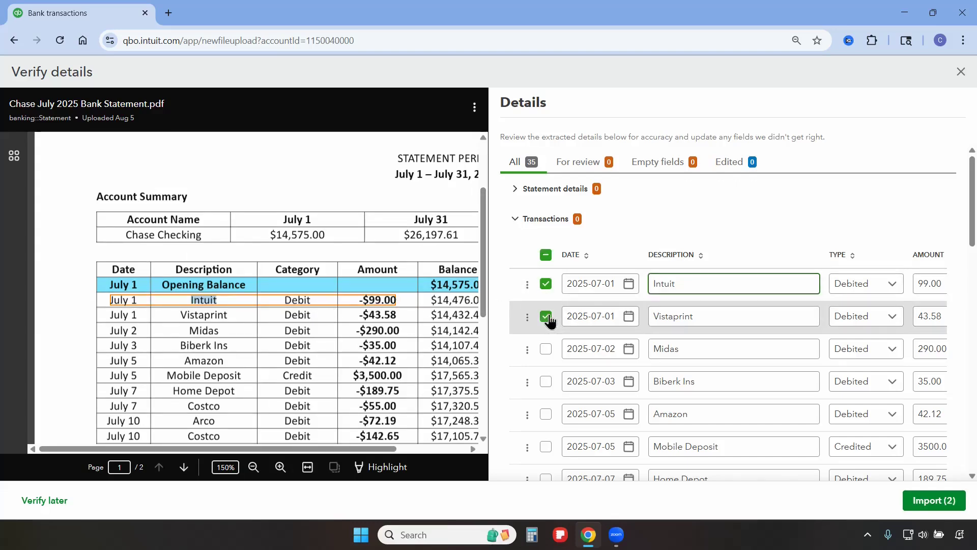
left_click(547, 351)
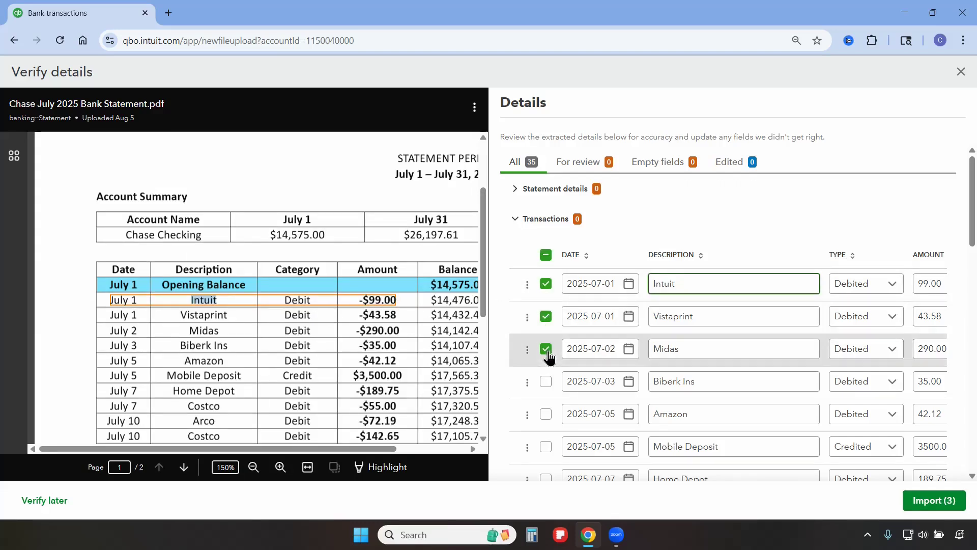
left_click(546, 256)
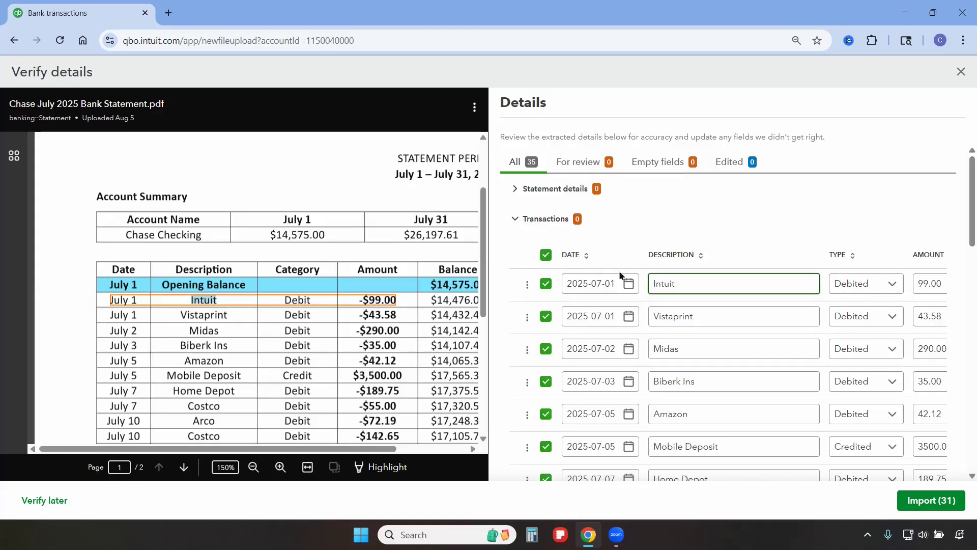
left_click(928, 511)
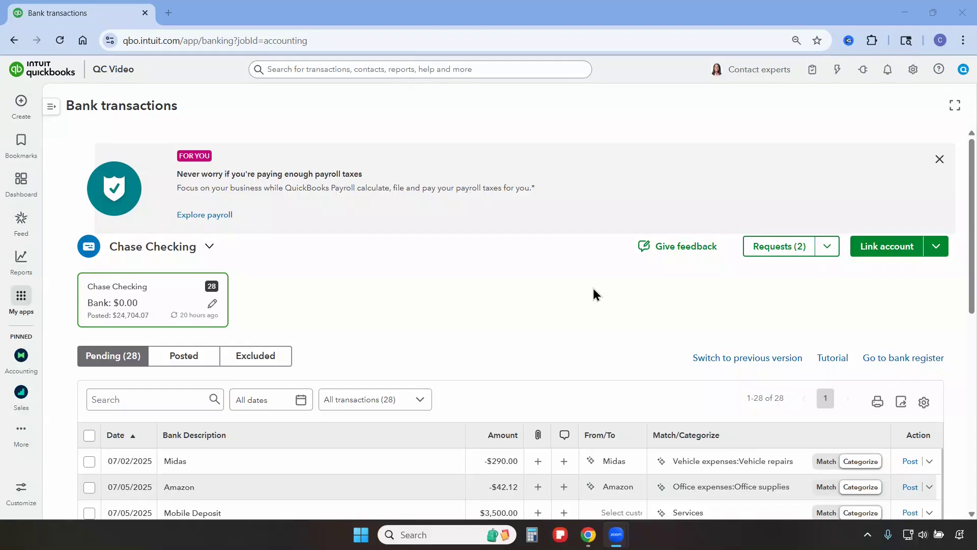
Switch the bank transactions page to the expanded full-page view and back to the normal layout twice
left_click(591, 289)
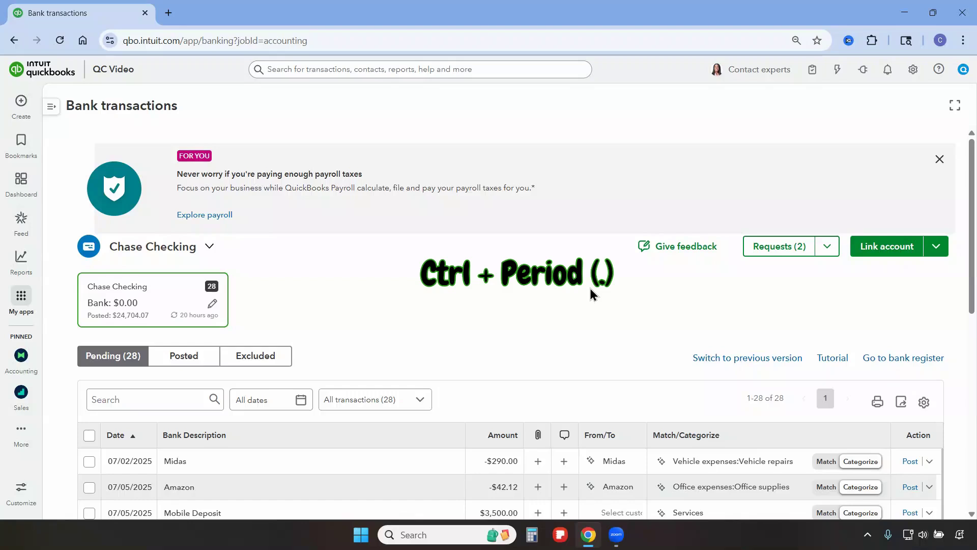
key("ctrl+period")
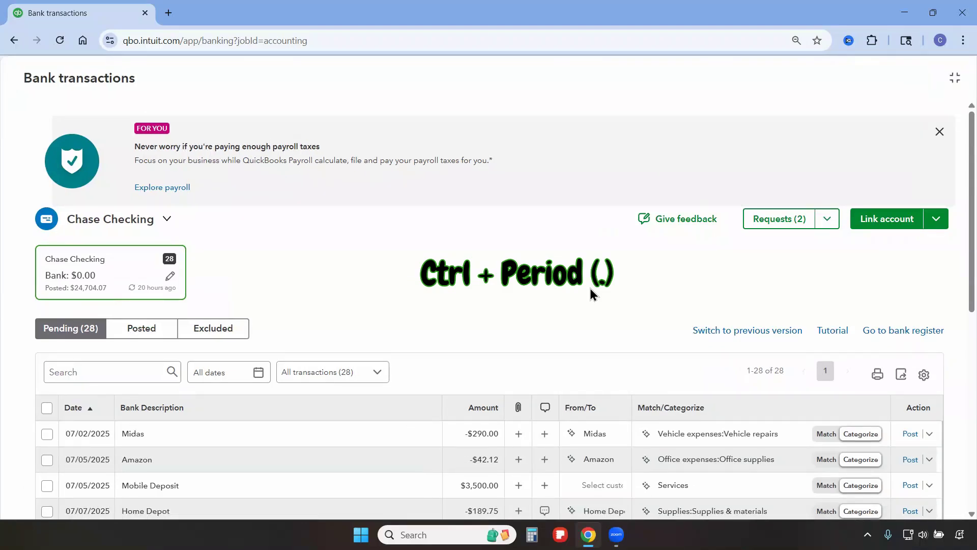
key("ctrl+period")
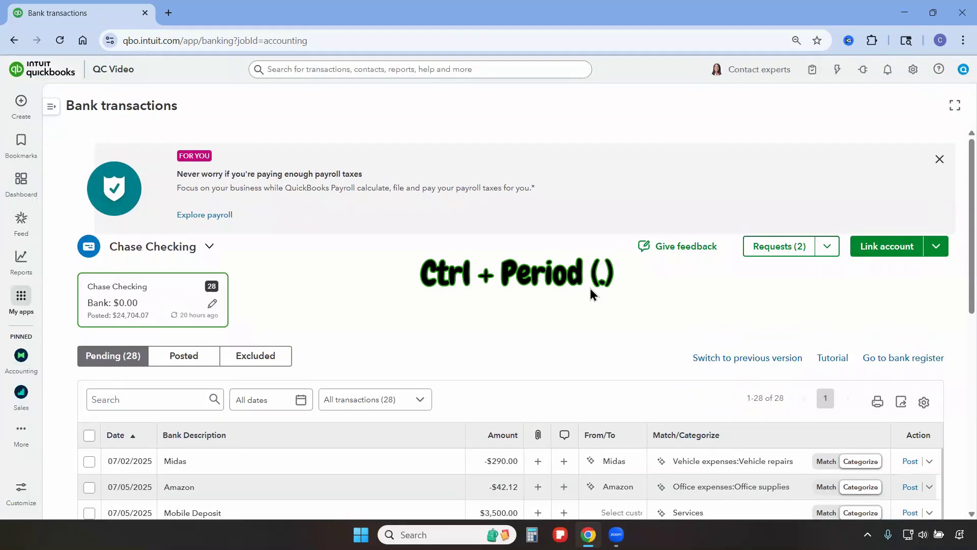
left_click(953, 107)
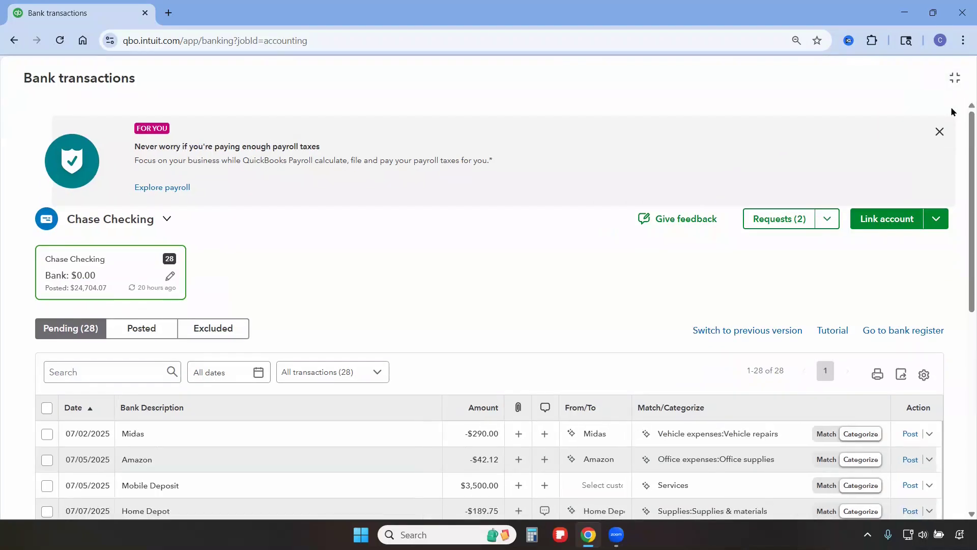
left_click(956, 81)
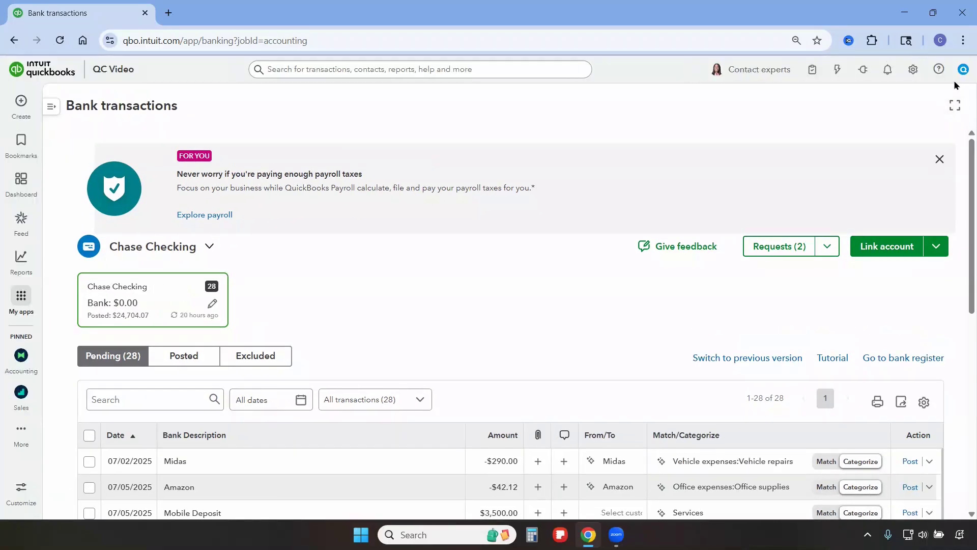